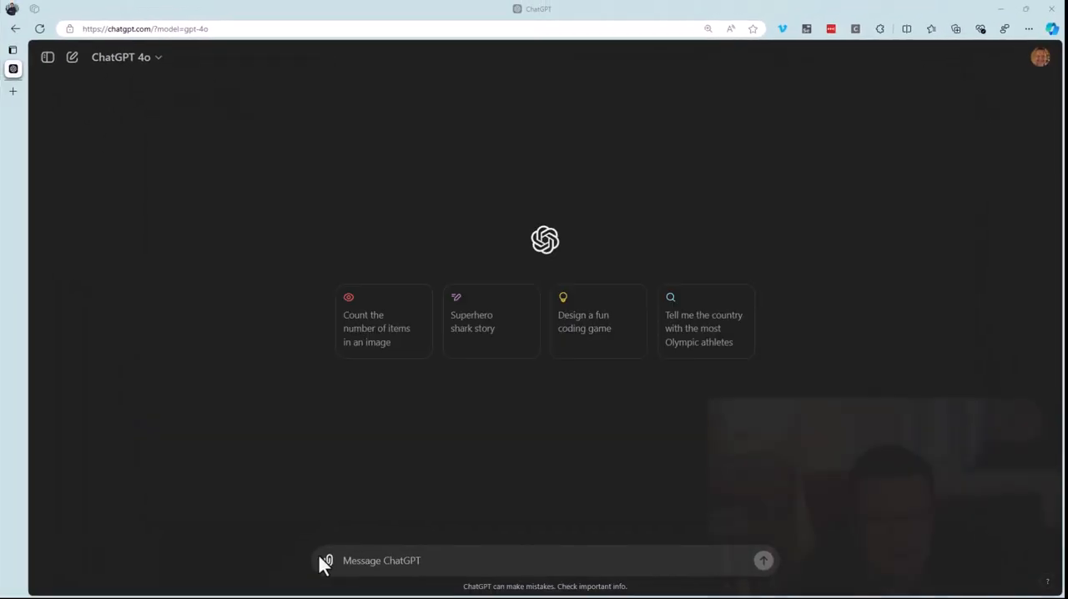
Attach the file course_progress_details.json from the computer's Data folder to the new chat message.
{"action": "left_click", "coordinate": [327, 561]}
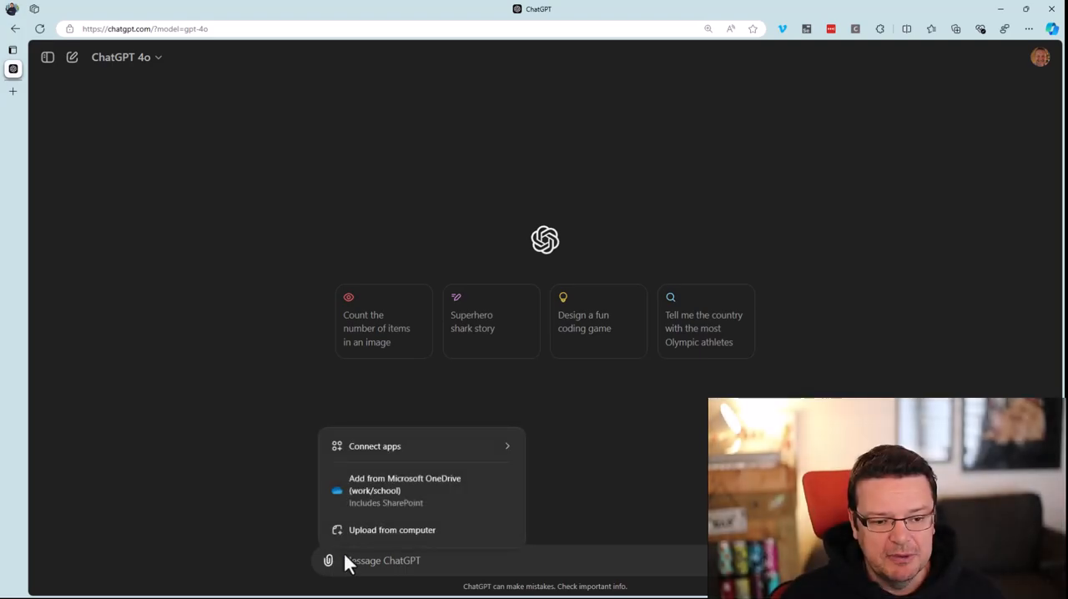
{"action": "left_click", "coordinate": [373, 540]}
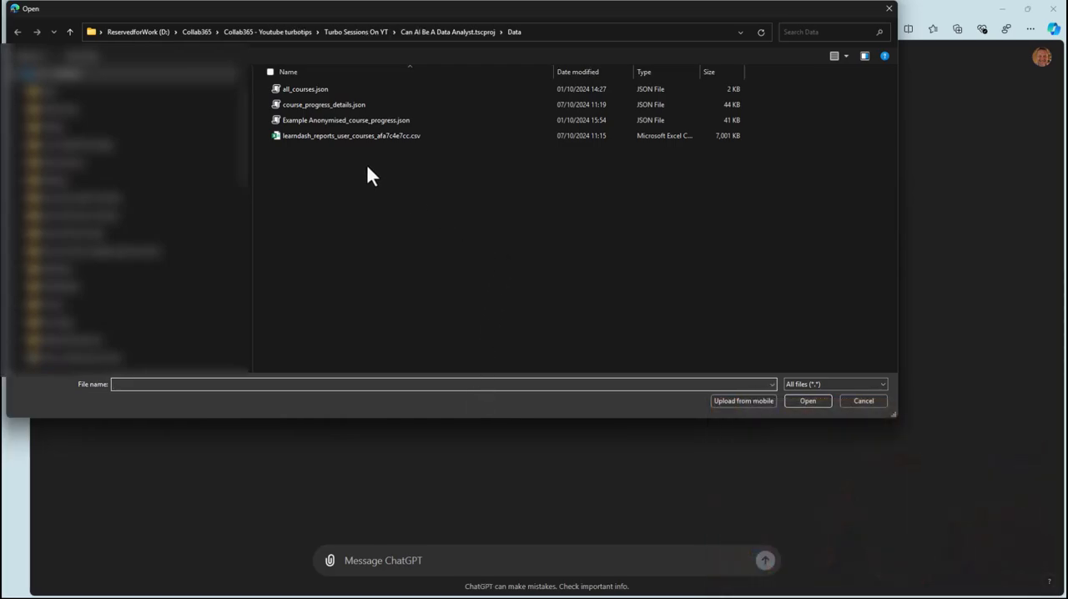
{"action": "left_click", "coordinate": [333, 105]}
{"action": "left_click", "coordinate": [812, 401]}
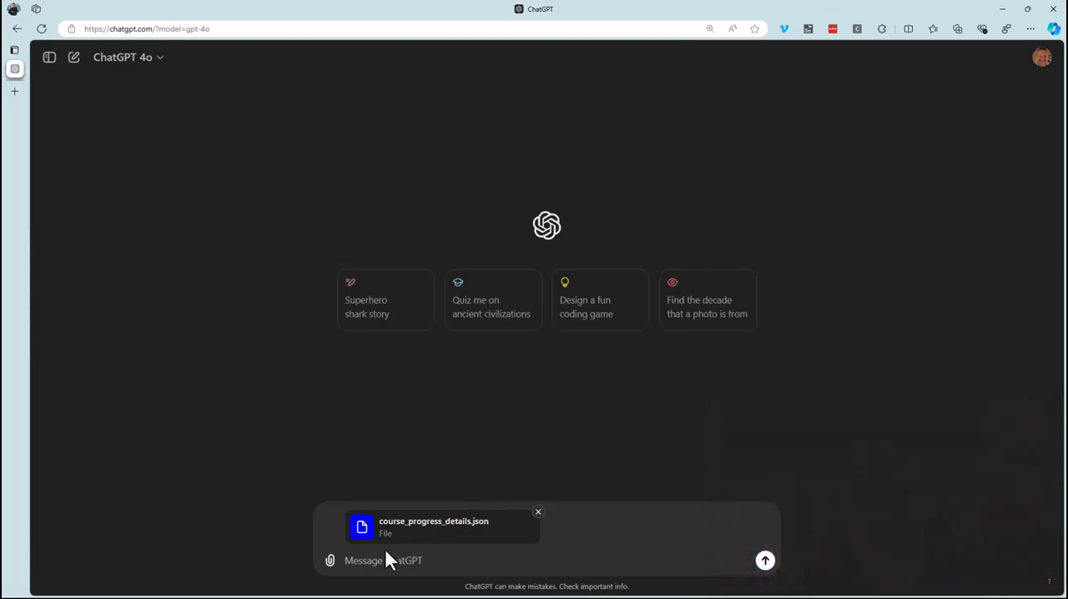
Paste the prepared anonymisation prompt and insert "and user_email" after the first mention of user_display_name.
{"action": "key", "text": "ctrl+v"}
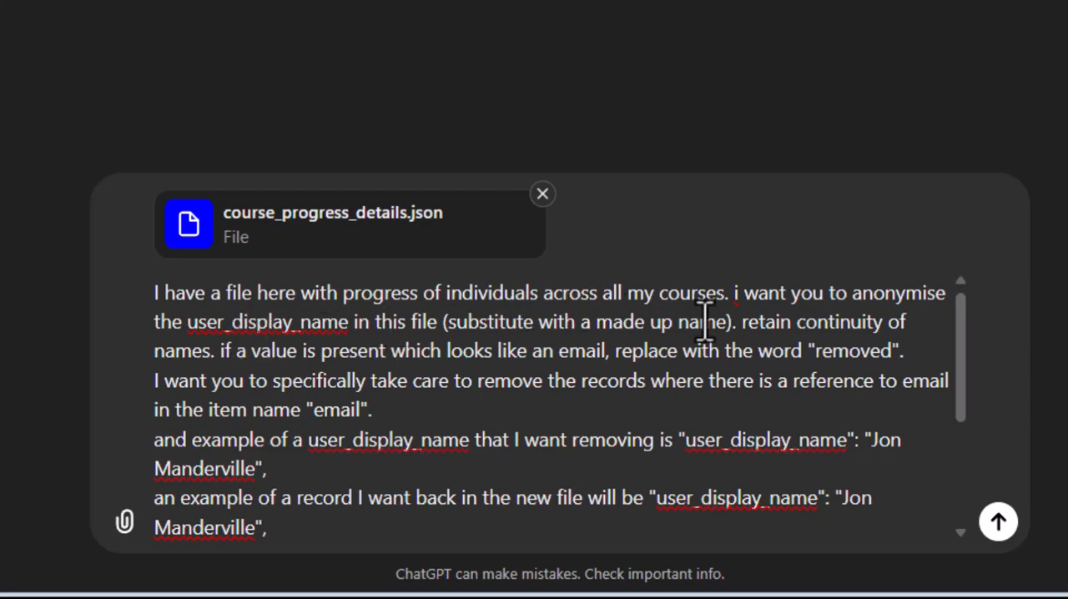
{"action": "left_click_drag", "start_coordinate": [186, 324], "coordinate": [349, 321]}
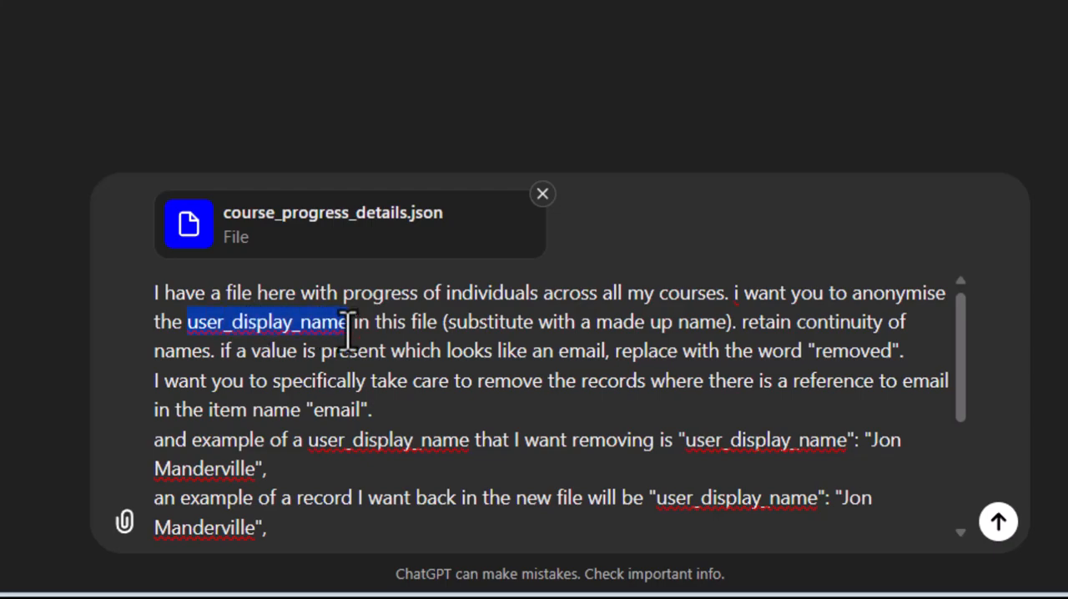
{"action": "left_click", "coordinate": [354, 322]}
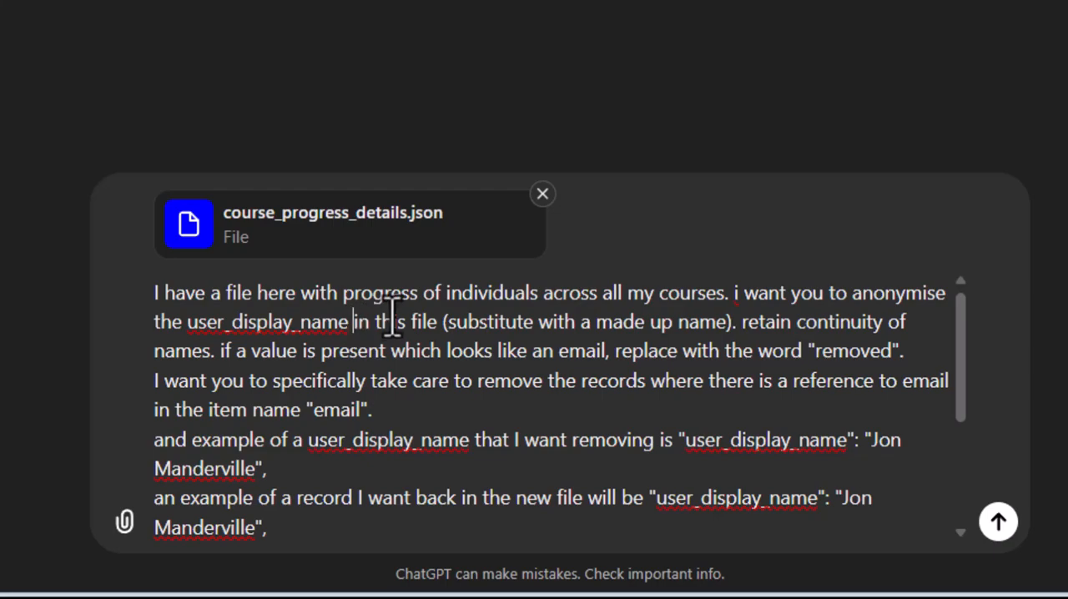
{"action": "type", "text": "and"}
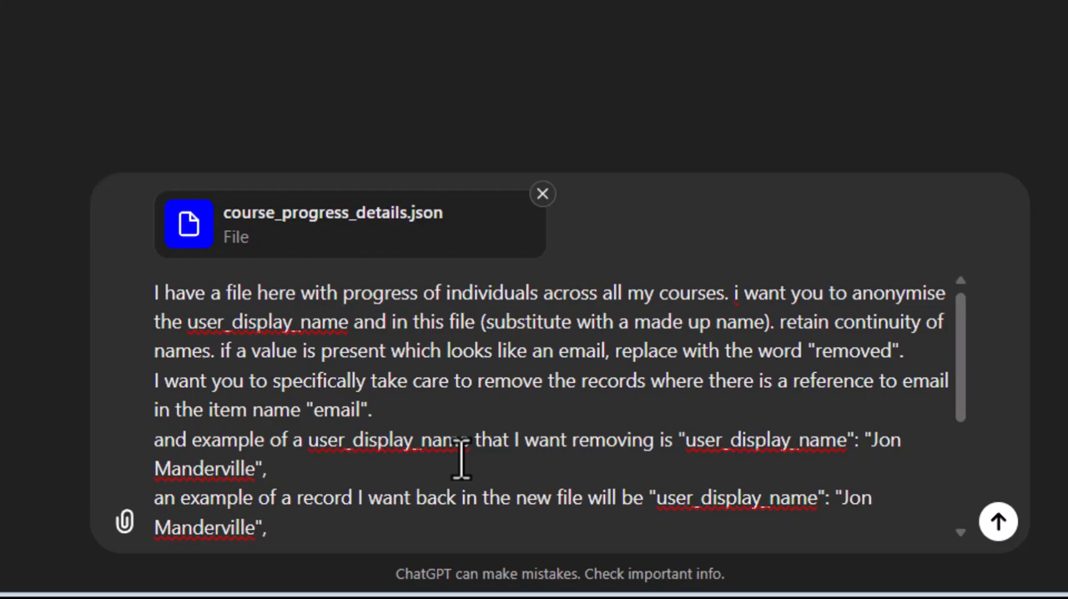
{"action": "type", "text": " user_email"}
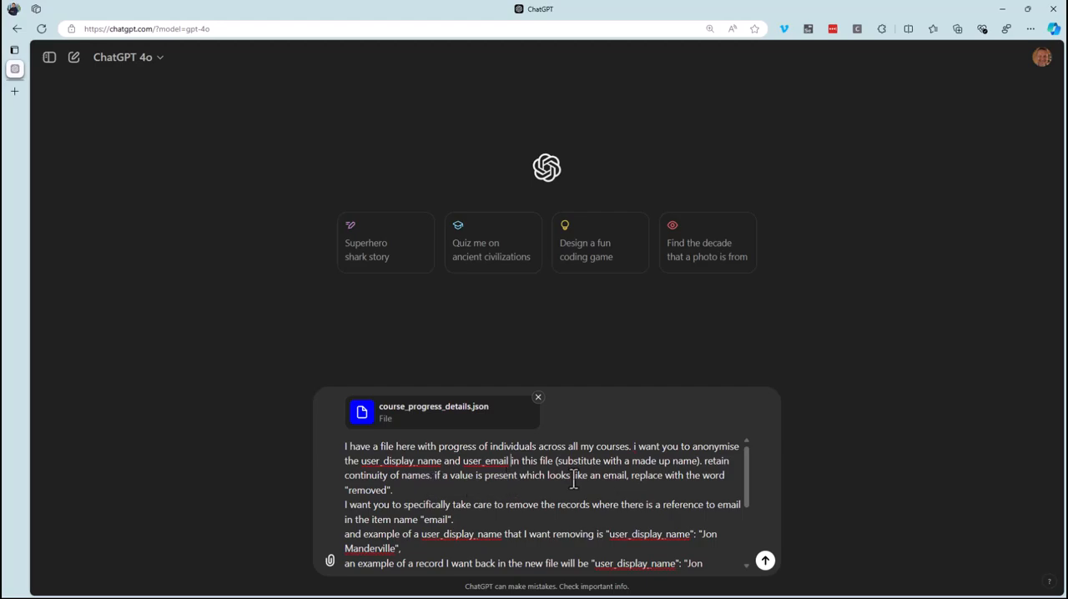
Replace the full name in the prompt's example of the returned user_display_name record with "JM".
{"action": "scroll", "coordinate": [590, 474], "scroll_direction": "down", "scroll_amount": 1}
{"action": "scroll", "coordinate": [582, 467], "scroll_direction": "up", "scroll_amount": 1}
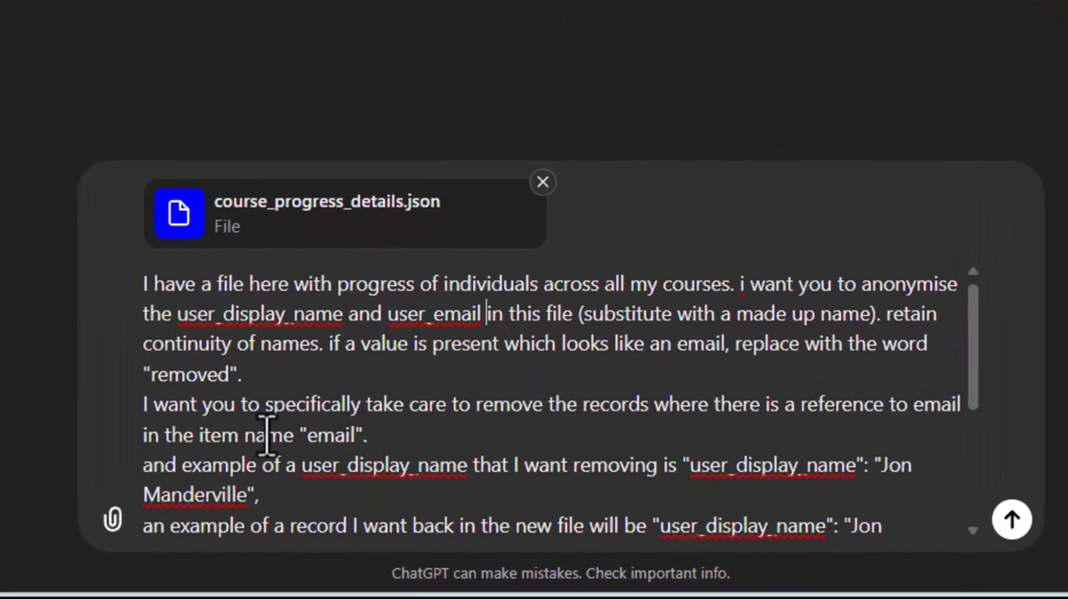
{"action": "left_click", "coordinate": [387, 434]}
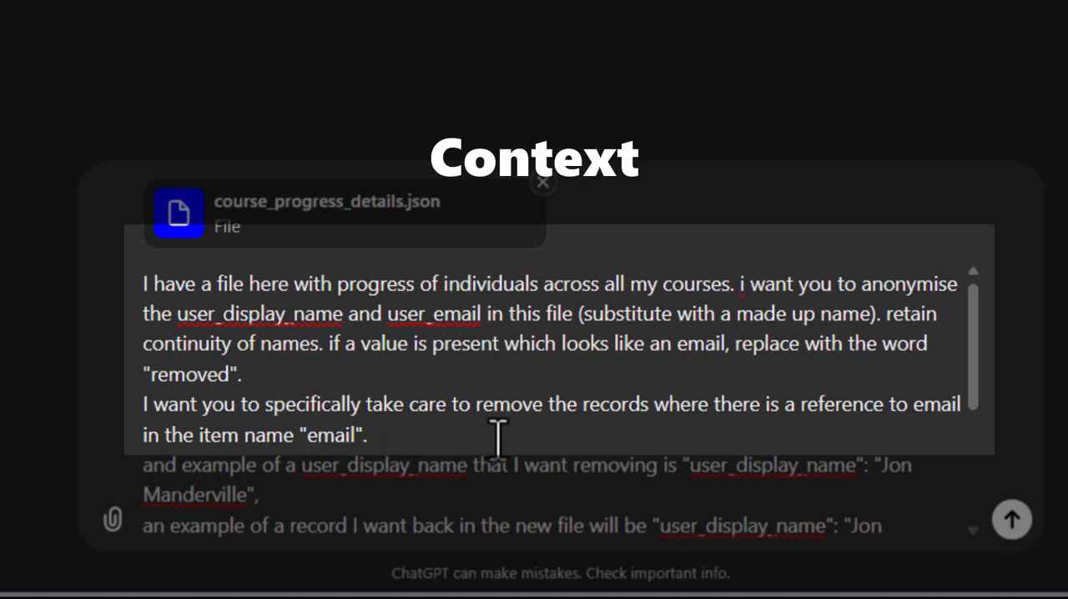
{"action": "scroll", "coordinate": [498, 435], "scroll_direction": "down", "scroll_amount": 1}
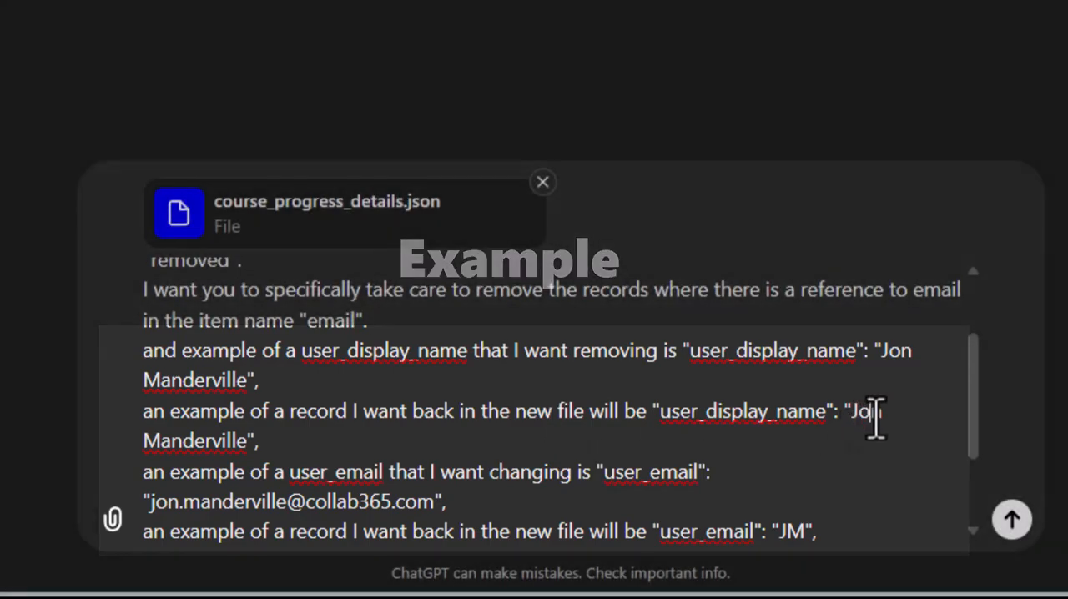
{"action": "key", "text": "shift+Left"}
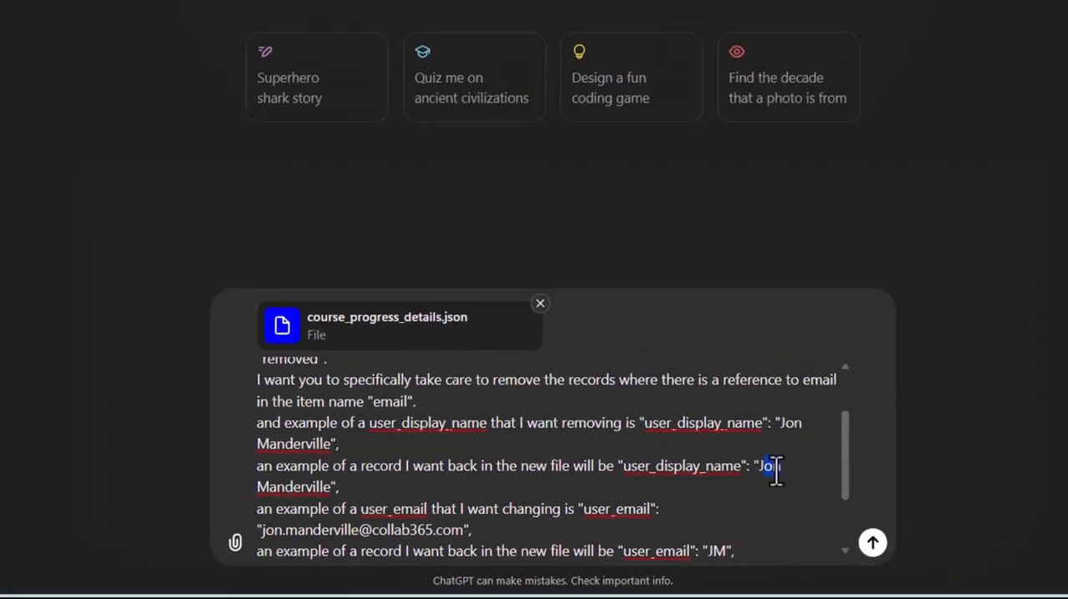
{"action": "key", "text": "shift+Right"}
{"action": "key", "text": "shift+Right"}
{"action": "key", "text": "shift+Right"}
{"action": "key", "text": "shift+Right"}
{"action": "key", "text": "shift+Right"}
{"action": "key", "text": "shift+Right"}
{"action": "key", "text": "shift+Right"}
{"action": "key", "text": "shift+Right"}
{"action": "key", "text": "shift+Right"}
{"action": "key", "text": "shift+Right"}
{"action": "key", "text": "shift+Right"}
{"action": "key", "text": "shift+Right"}
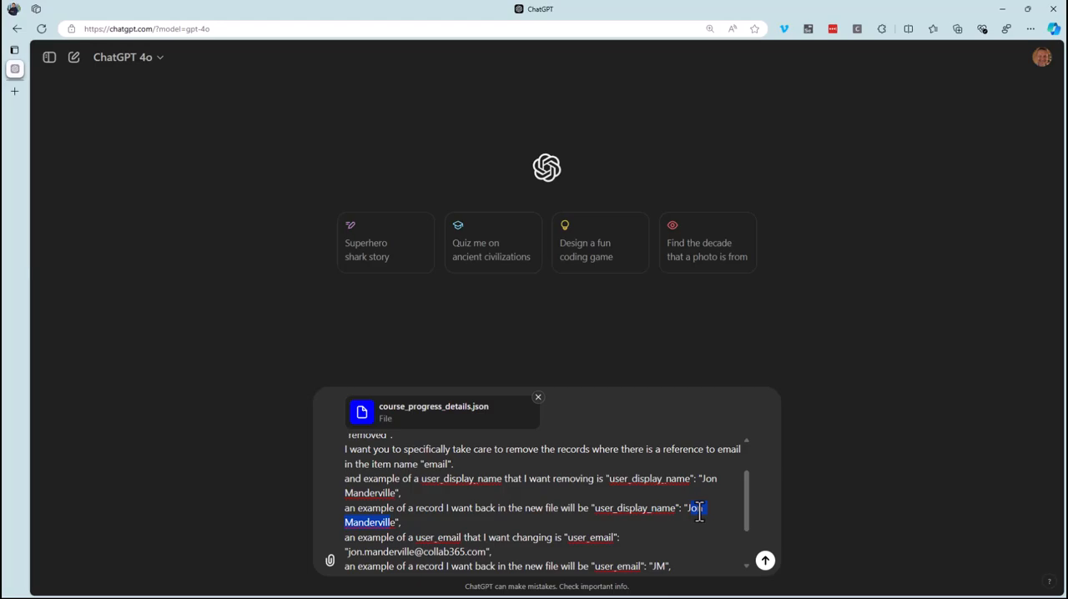
{"action": "type", "text": "JM"}
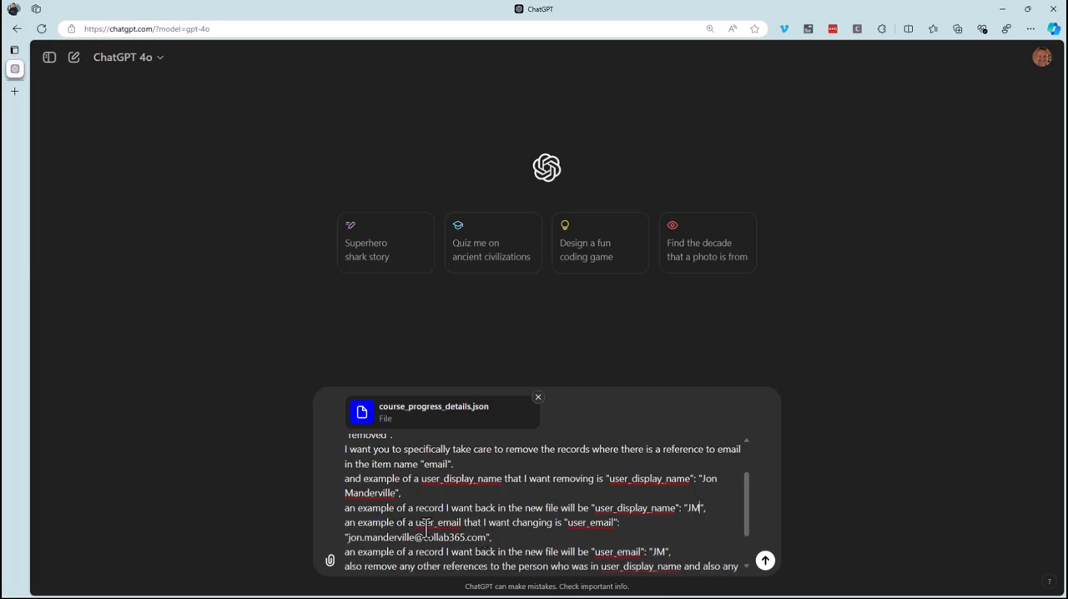
Change the value in the example of the returned user_email record to "Removed" and send the prompt.
{"action": "scroll", "coordinate": [500, 530], "scroll_direction": "down", "scroll_amount": 2}
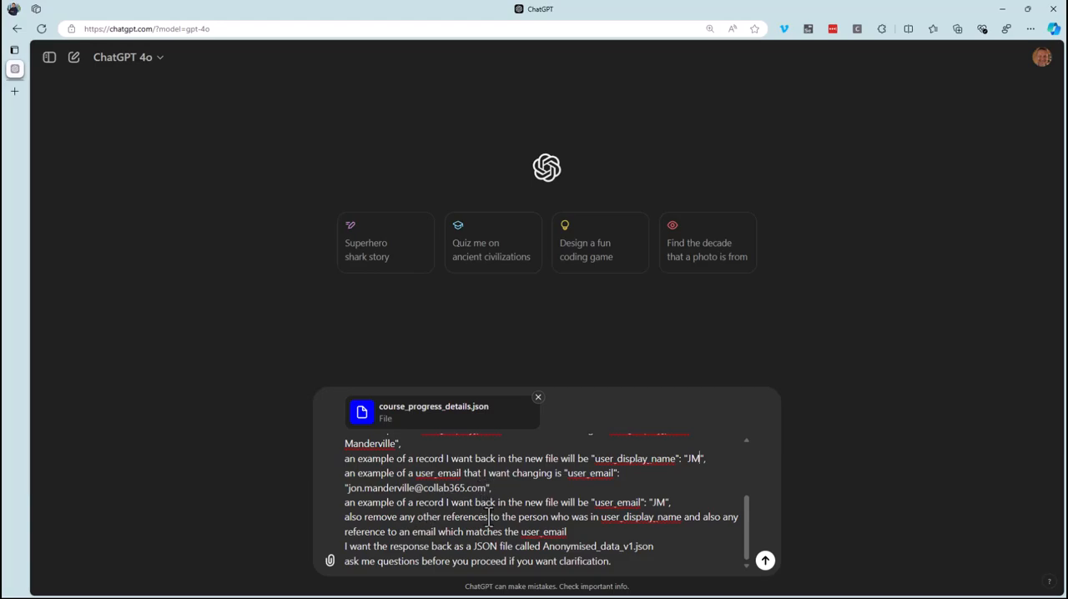
{"action": "left_click_drag", "start_coordinate": [652, 502], "coordinate": [667, 502]}
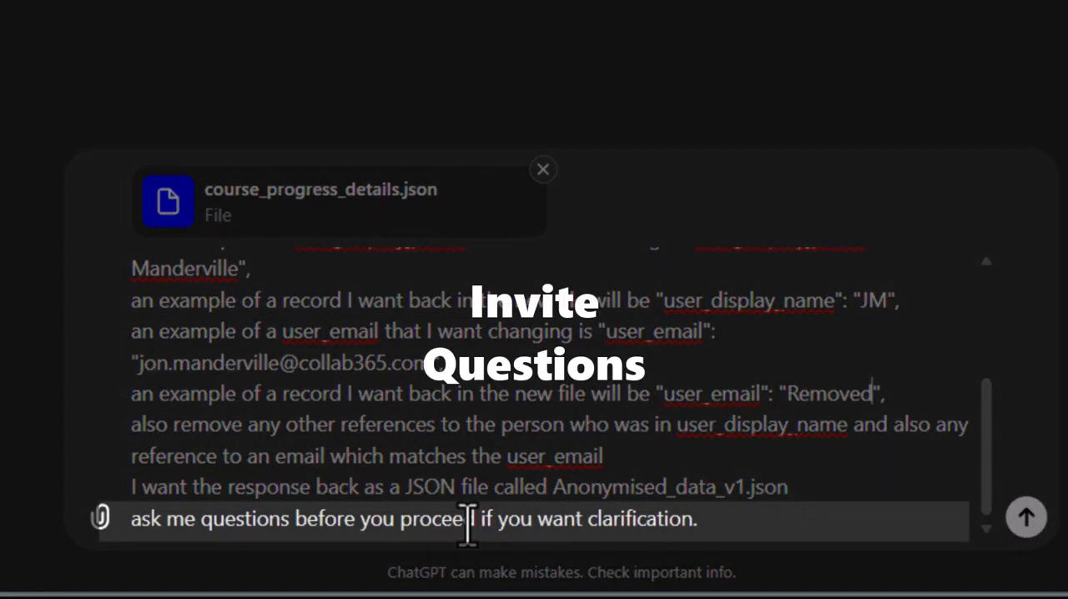
{"action": "left_click", "coordinate": [1023, 519]}
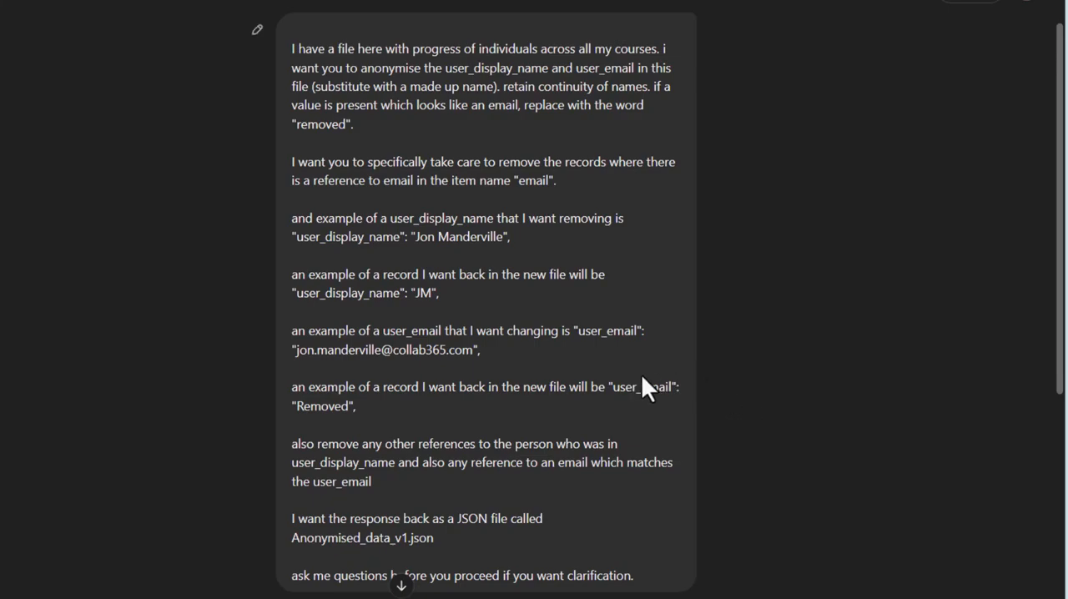
Read the clarification points in the response and reply with "dont do 3.".
{"action": "scroll", "coordinate": [627, 359], "scroll_direction": "down", "scroll_amount": 5}
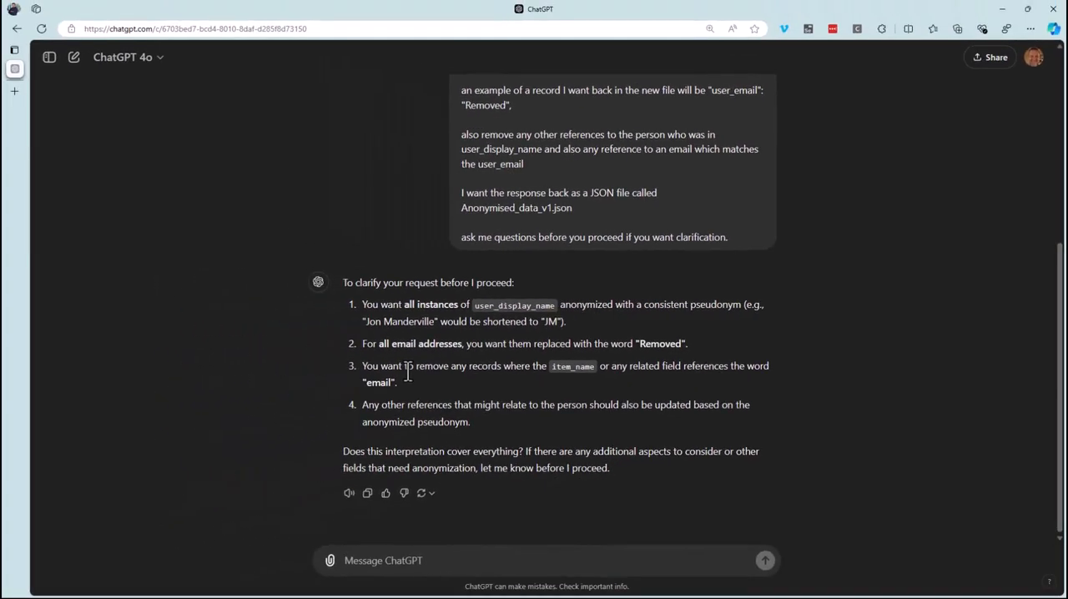
{"action": "type", "text": "dont do 3."}
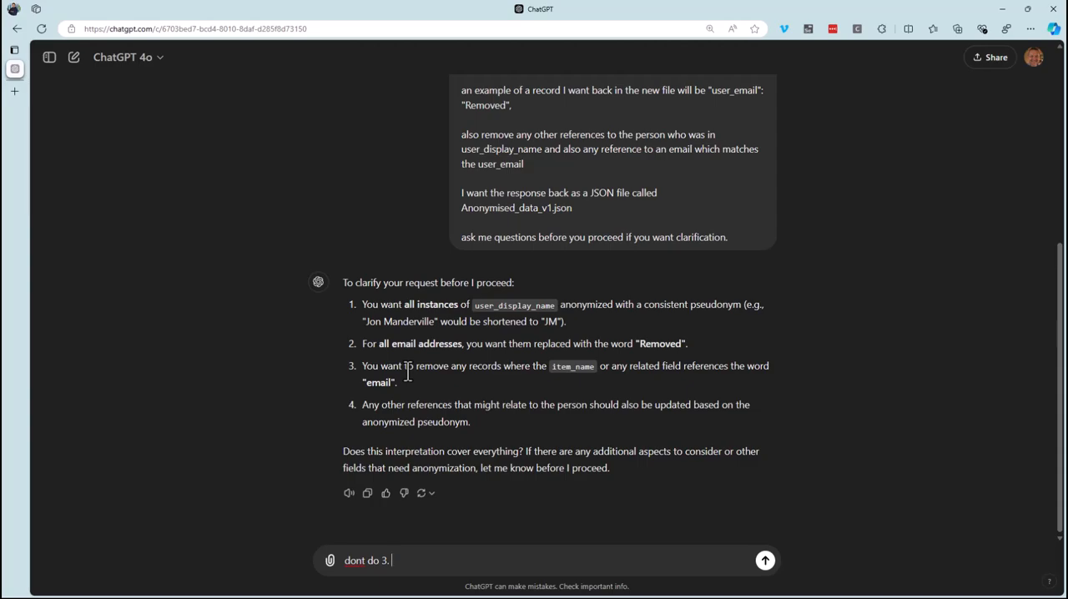
{"action": "key", "text": "Return"}
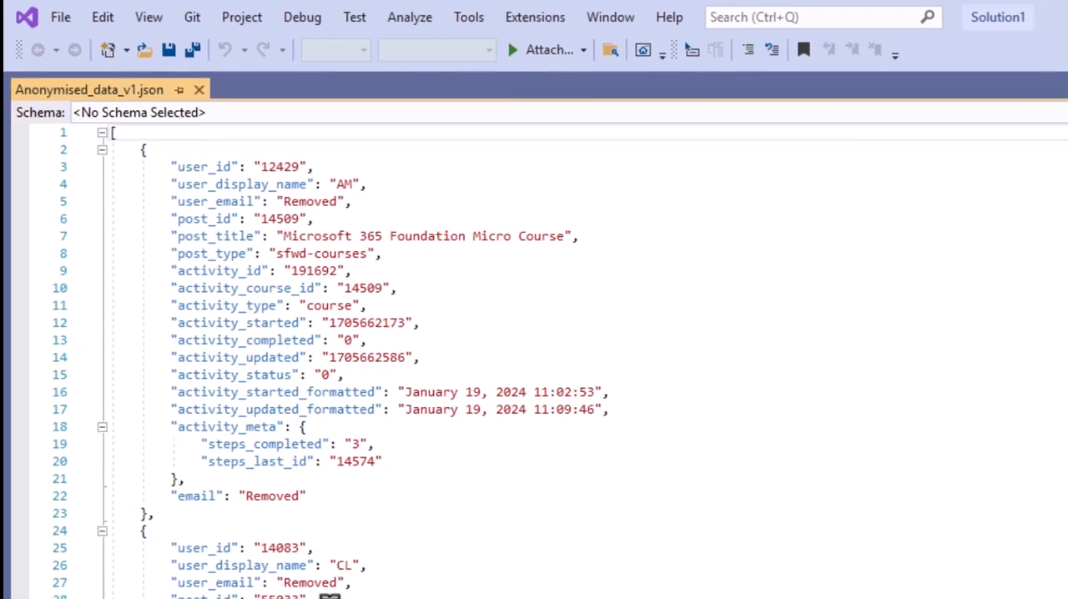
Examine the display name and email fields in the first records of Anonymised_data_v1.json.
{"action": "scroll", "coordinate": [329, 594], "scroll_direction": "down", "scroll_amount": 5}
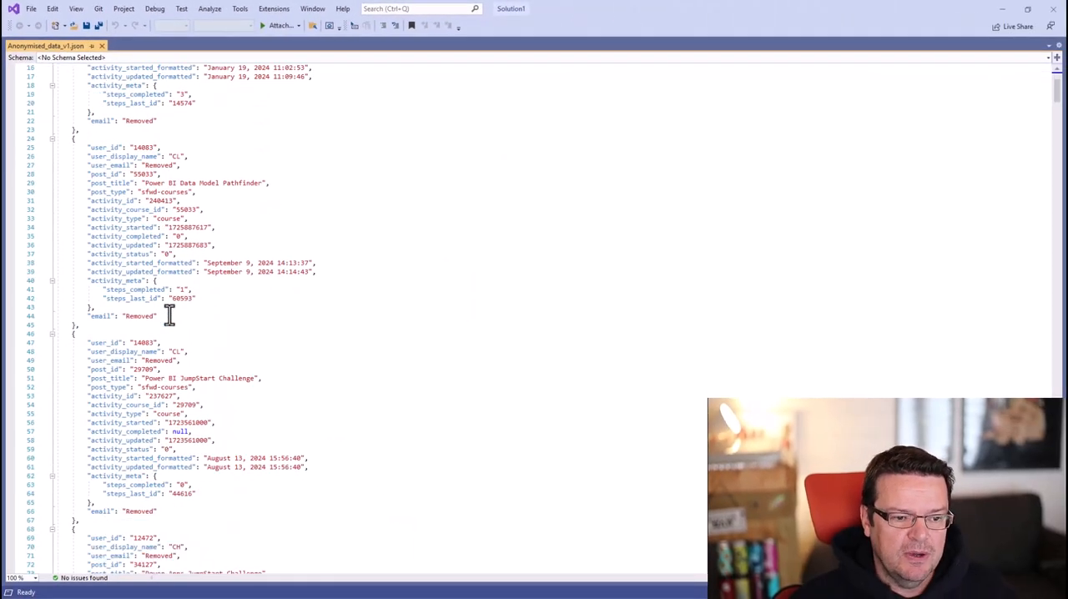
{"action": "scroll", "coordinate": [169, 314], "scroll_direction": "down", "scroll_amount": 3}
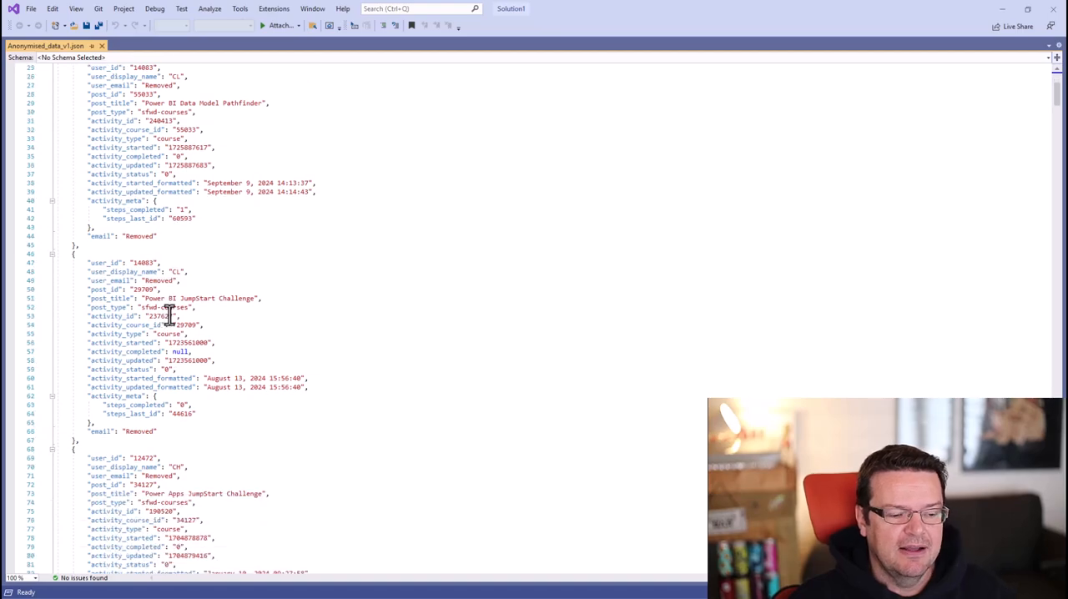
{"action": "scroll", "coordinate": [170, 315], "scroll_direction": "down", "scroll_amount": 5}
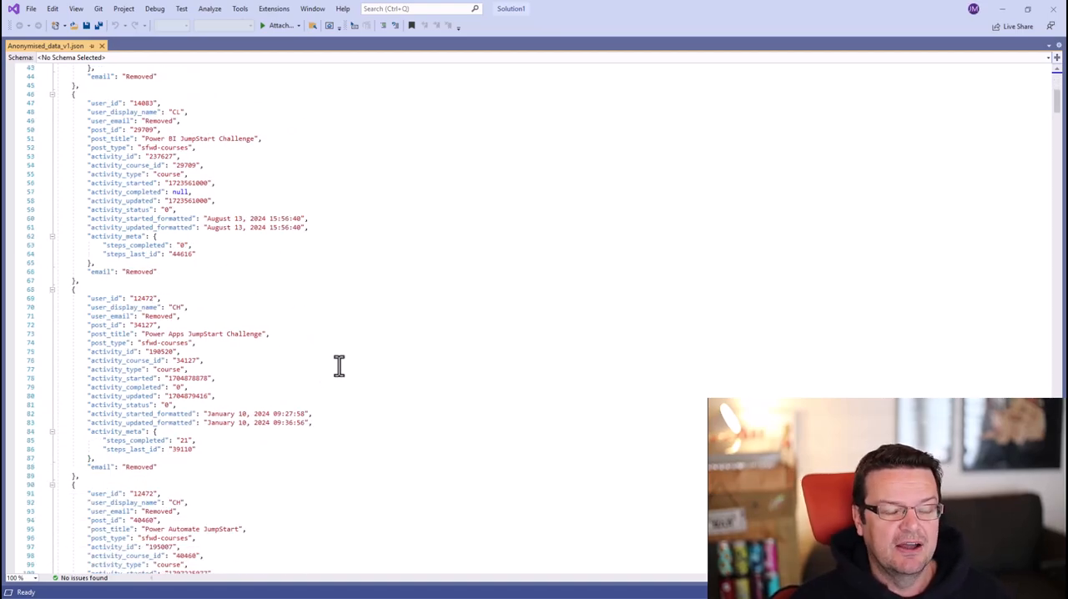
{"action": "scroll", "coordinate": [337, 364], "scroll_direction": "up", "scroll_amount": 12}
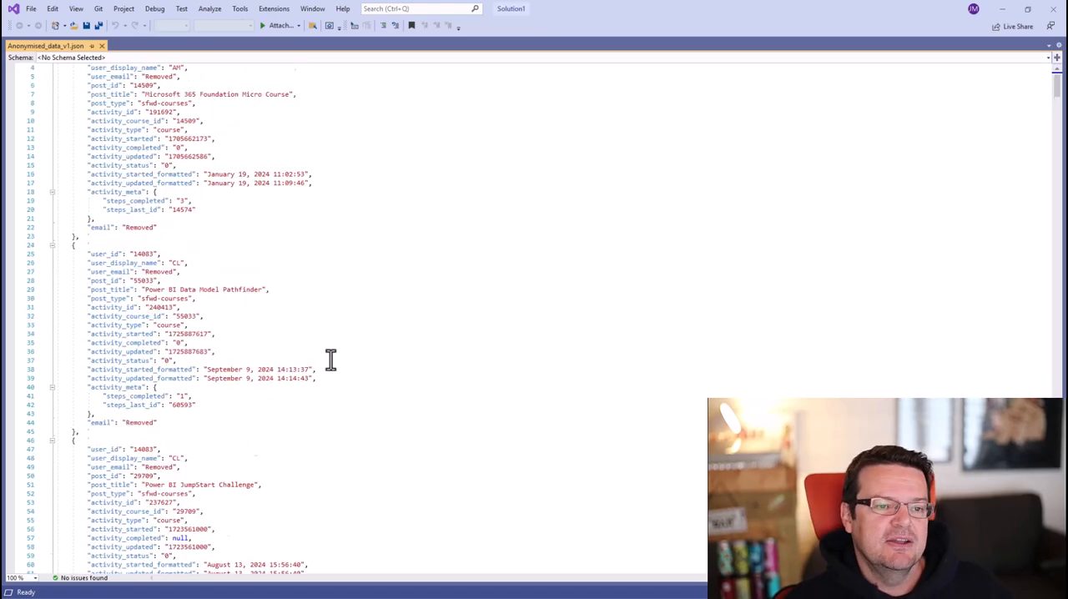
{"action": "scroll", "coordinate": [331, 360], "scroll_direction": "up", "scroll_amount": 2}
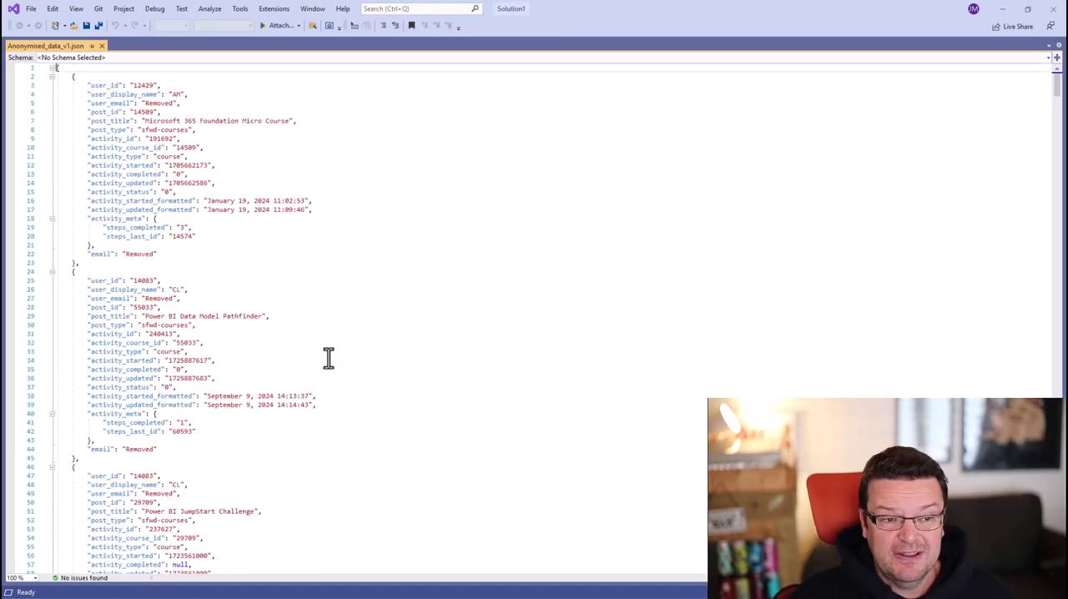
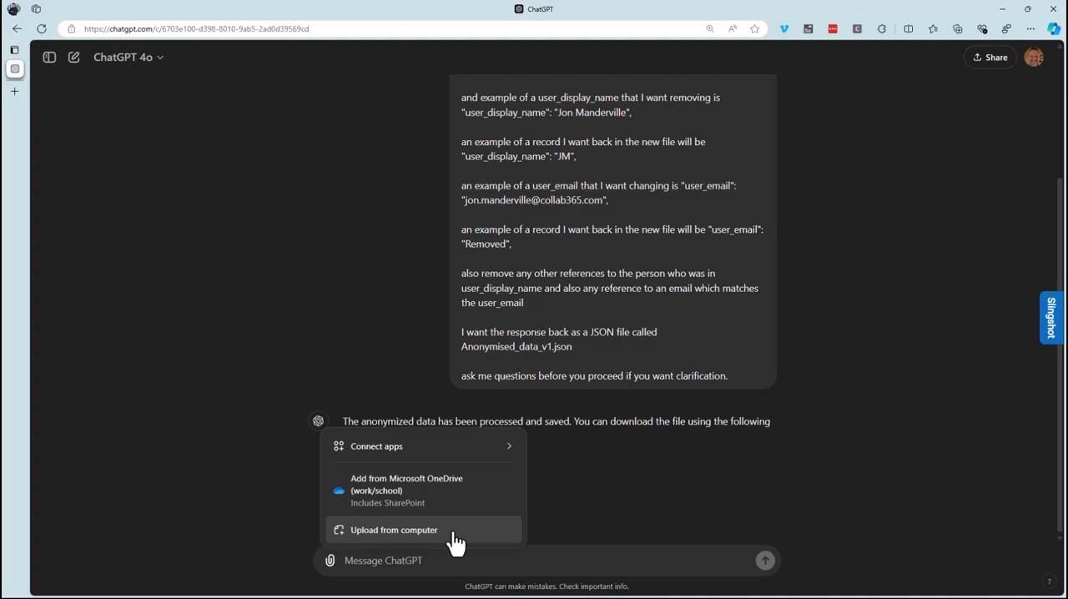
Attach learndash_reports_user_courses_afa7c4e7cc.csv and paste the prompt asking to perform "anonymising rule 1" on this new file.
{"action": "left_click", "coordinate": [455, 541]}
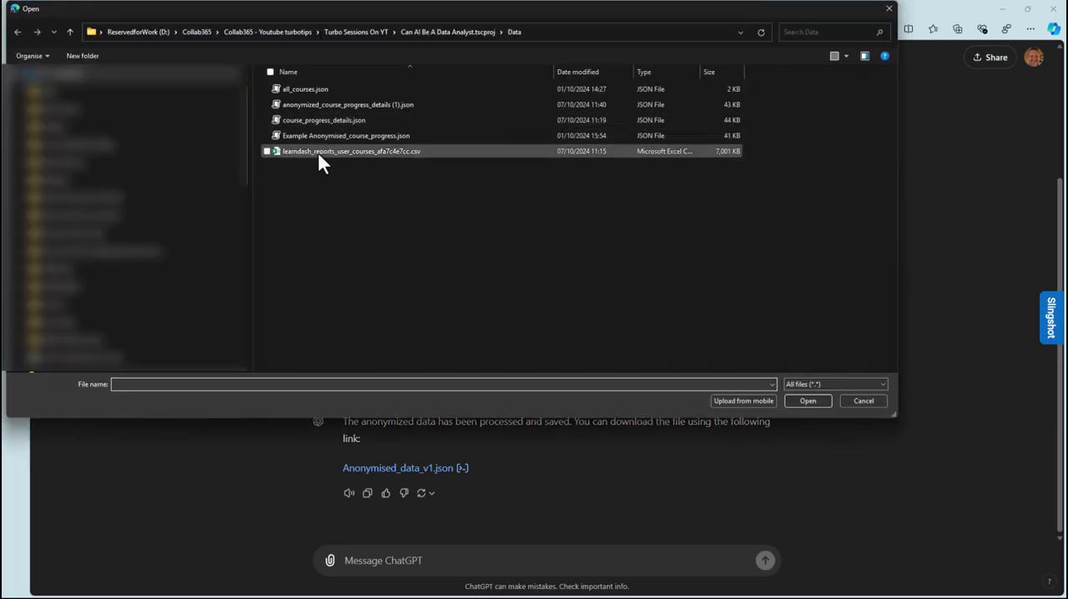
{"action": "left_click", "coordinate": [321, 158]}
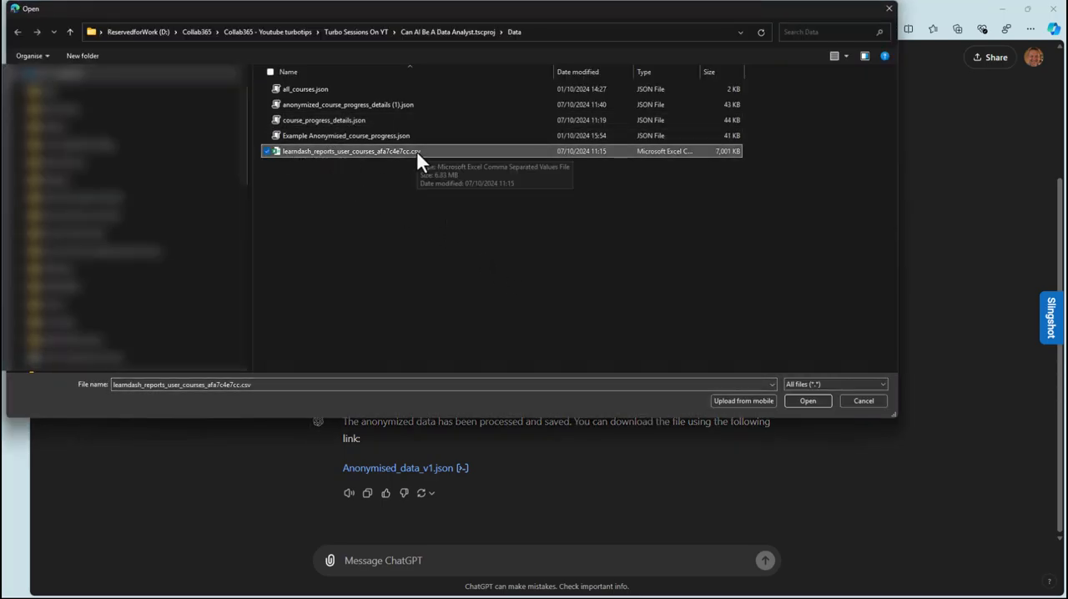
{"action": "left_click", "coordinate": [807, 401]}
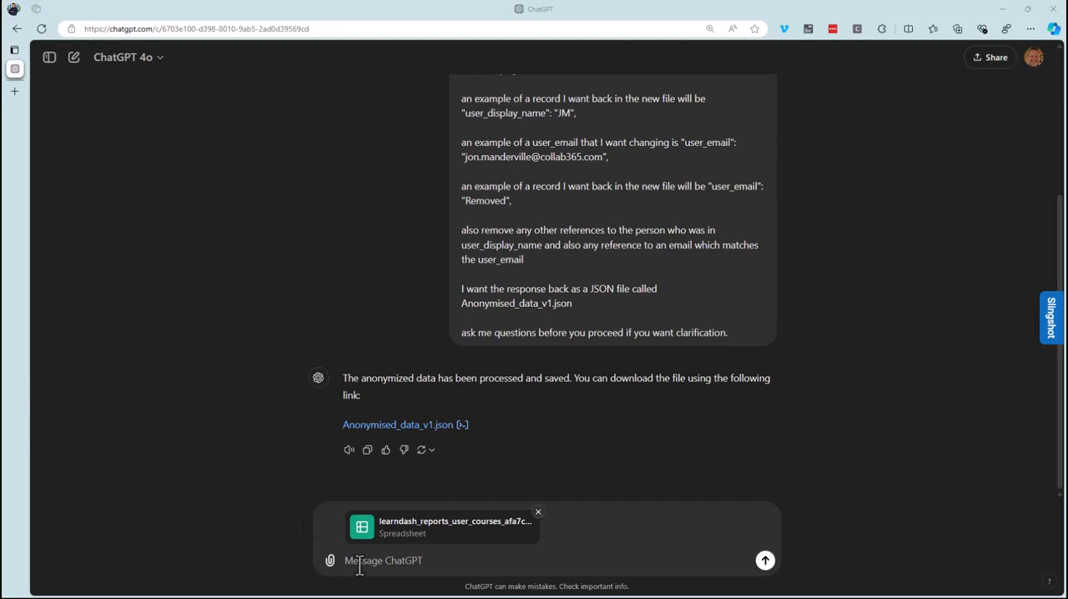
{"action": "key", "text": "ctrl+v"}
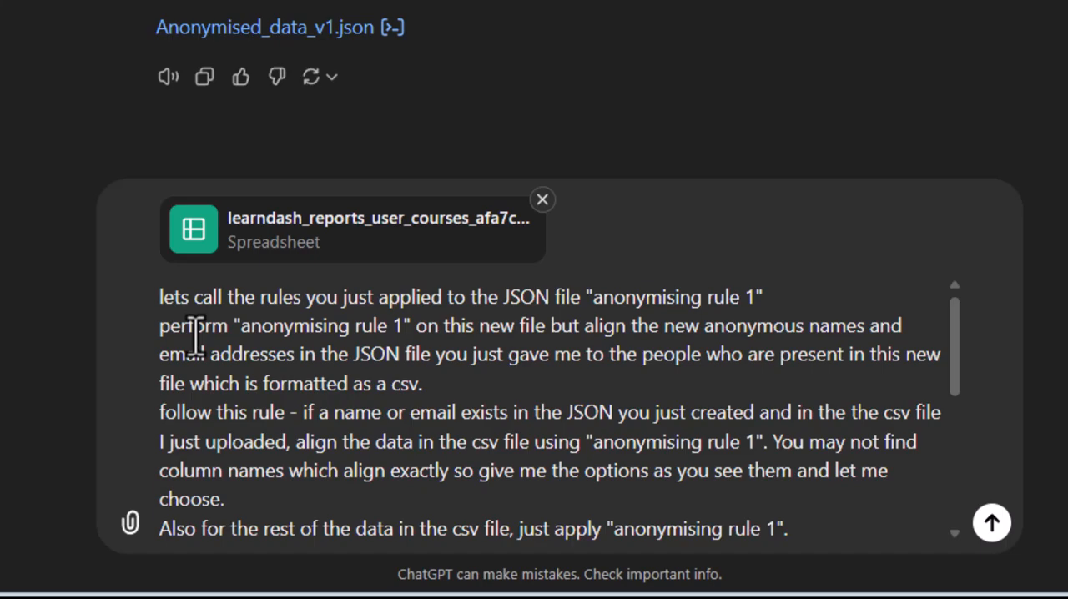
Review the prompt lines that define "anonymising rule 1" and align the csv's names and emails with the anonymised JSON file.
{"action": "left_click_drag", "start_coordinate": [787, 298], "coordinate": [153, 310]}
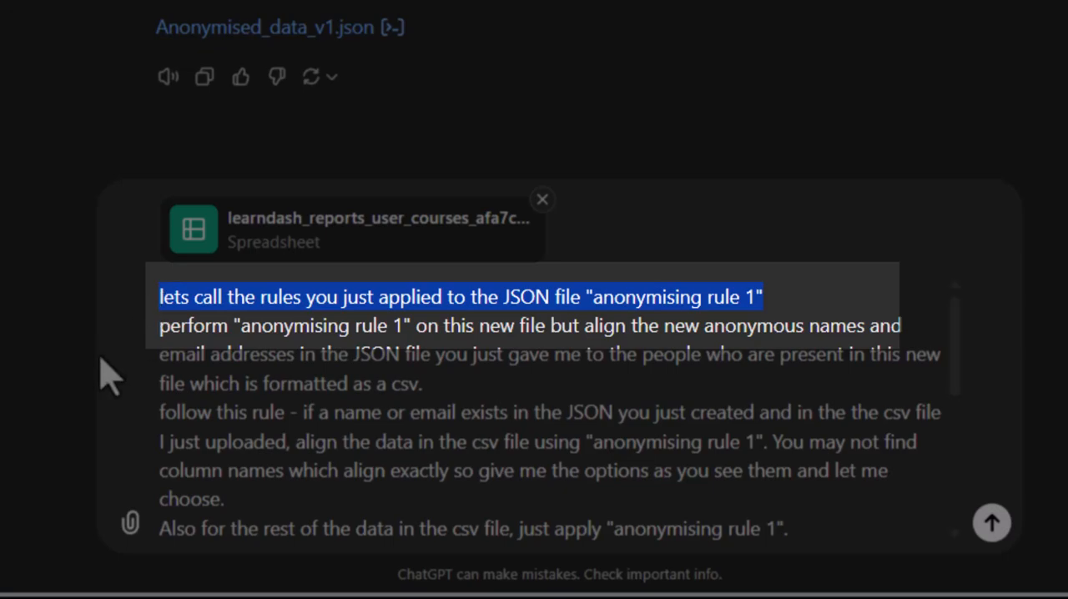
{"action": "left_click", "coordinate": [231, 352]}
{"action": "left_click_drag", "start_coordinate": [161, 327], "coordinate": [411, 324]}
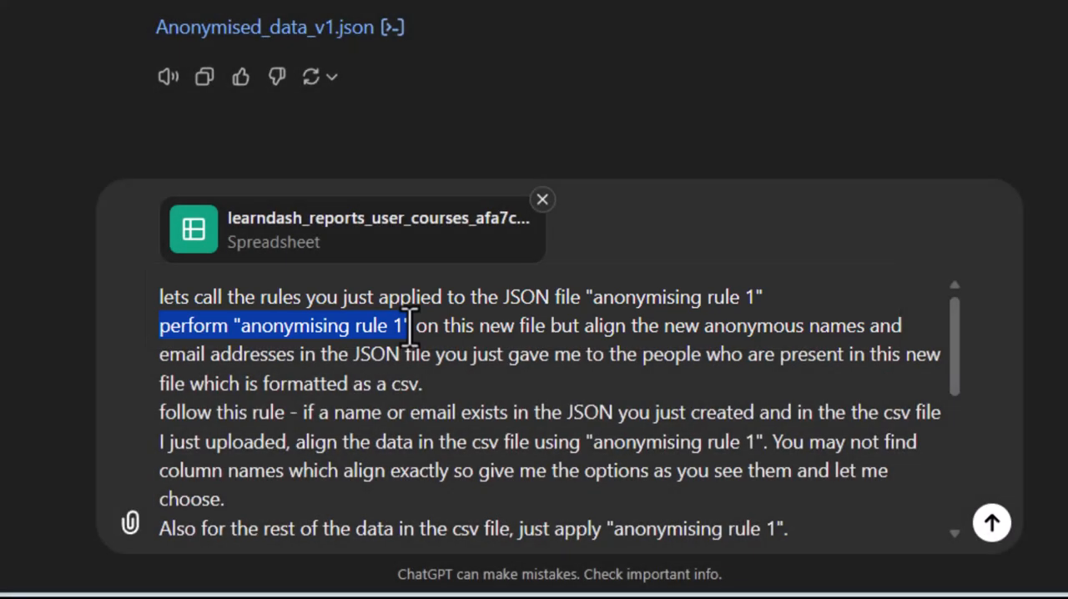
{"action": "left_click", "coordinate": [518, 335]}
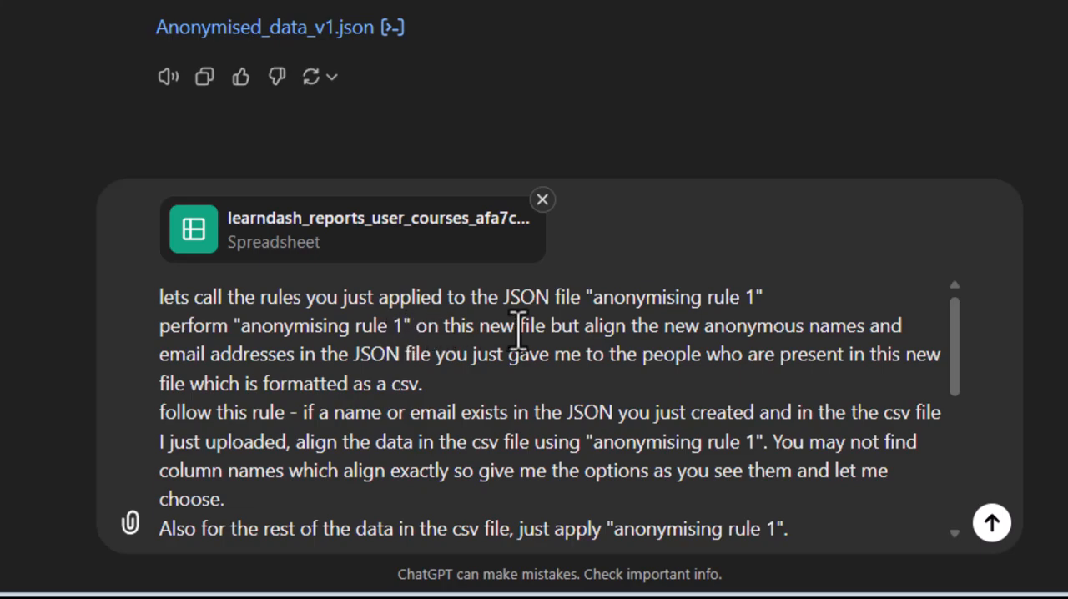
{"action": "left_click_drag", "start_coordinate": [585, 325], "coordinate": [544, 382]}
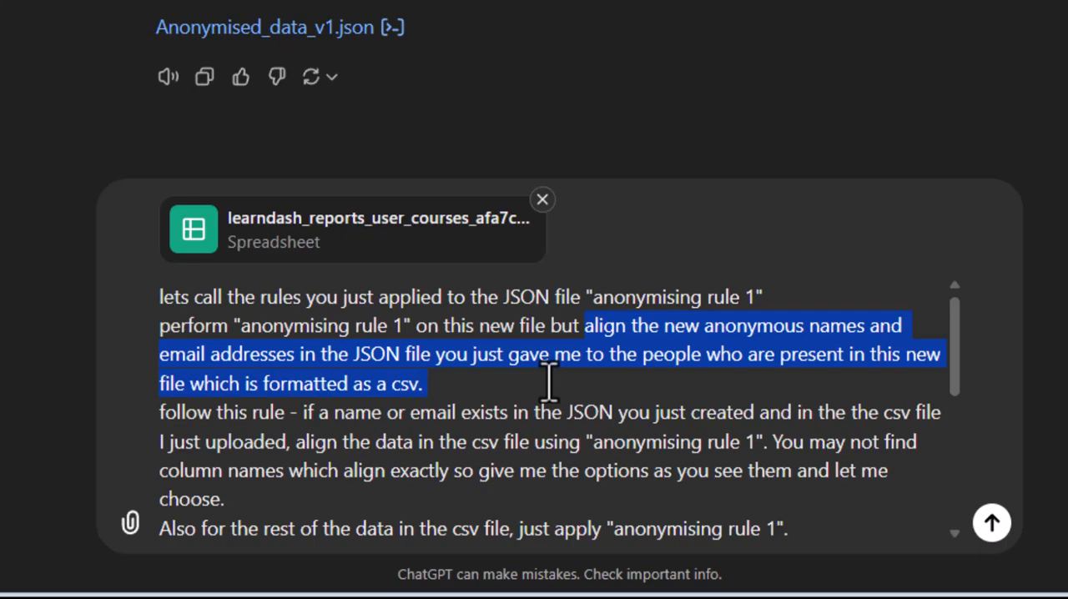
{"action": "left_click", "coordinate": [548, 383]}
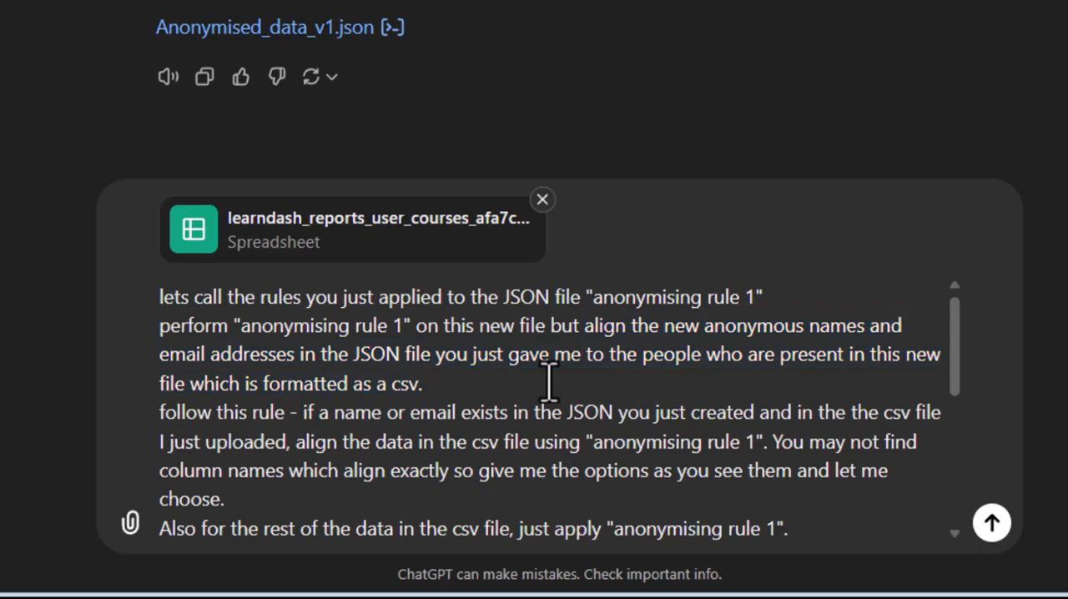
Review the prompt's rule for names or emails found in both files and its rule for the rest of the csv data.
{"action": "scroll", "coordinate": [548, 382], "scroll_direction": "down", "scroll_amount": 2}
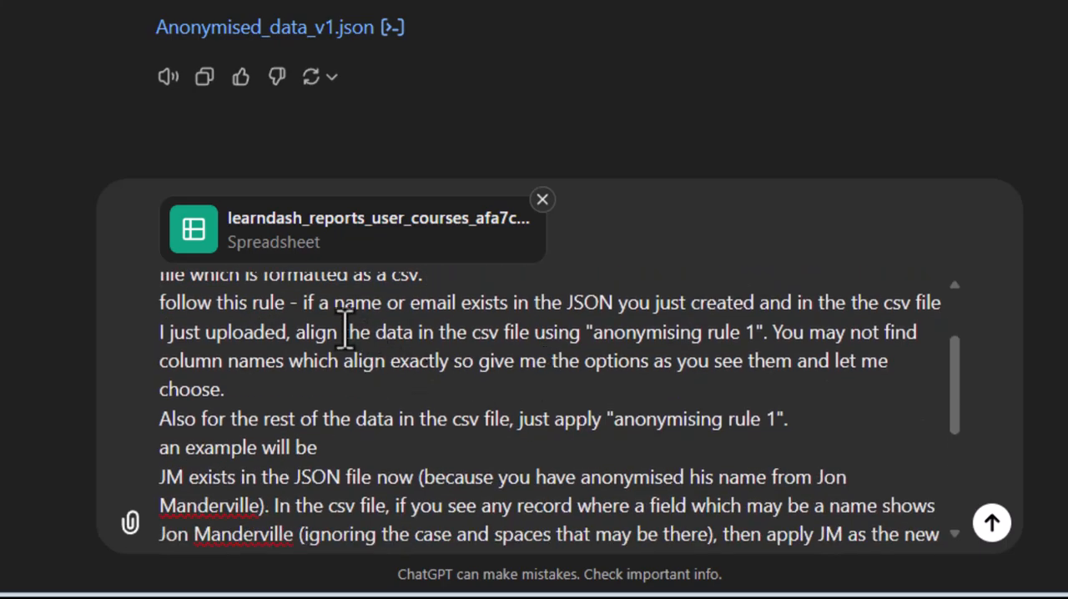
{"action": "left_click_drag", "start_coordinate": [303, 302], "coordinate": [761, 330]}
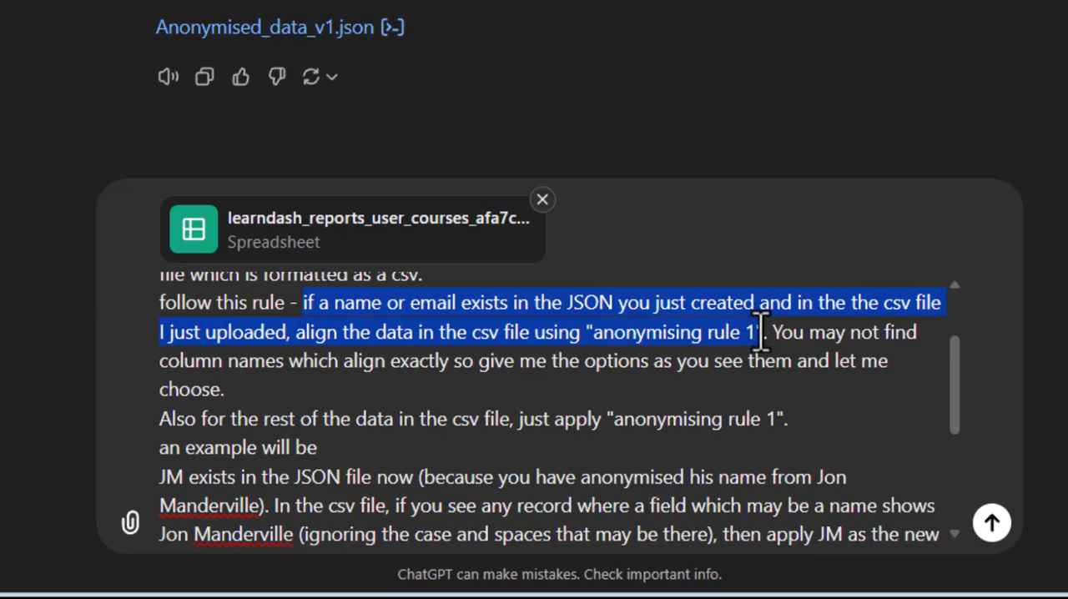
{"action": "left_click", "coordinate": [595, 340]}
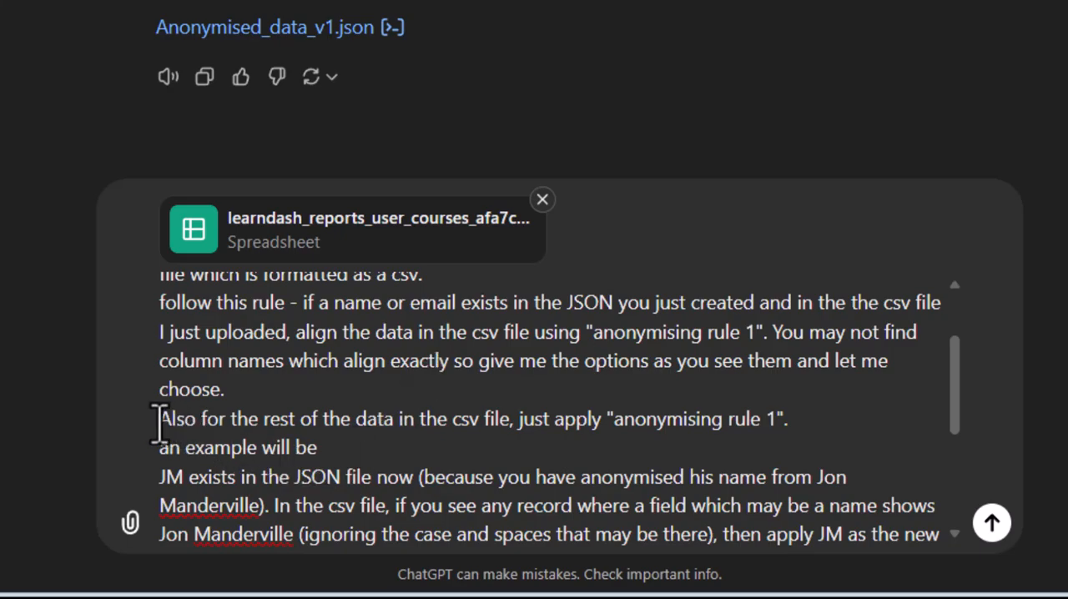
{"action": "left_click_drag", "start_coordinate": [161, 424], "coordinate": [789, 425]}
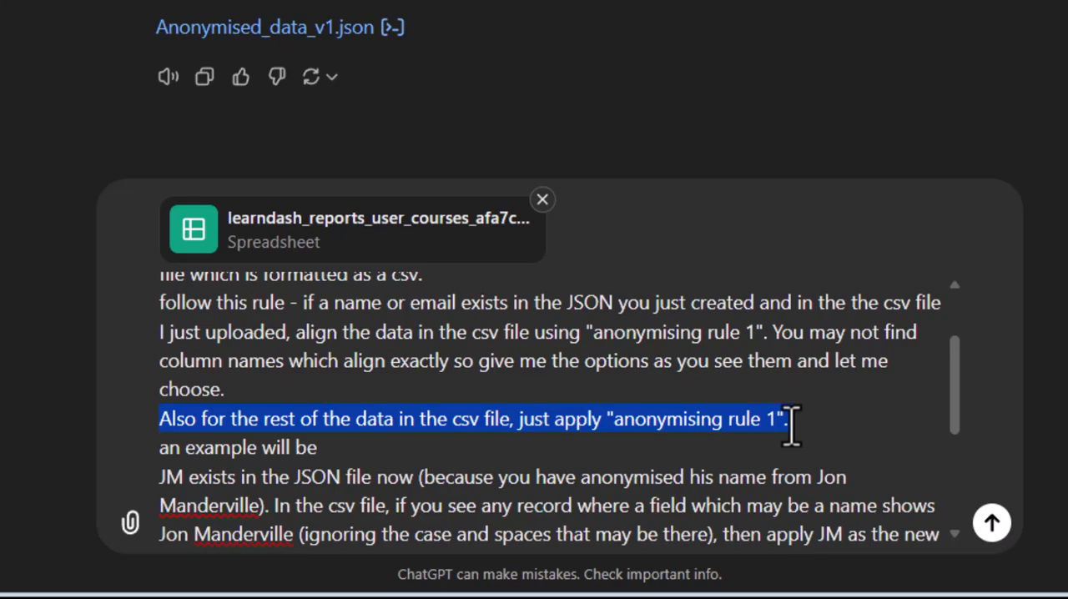
Review the prompt's example that applies JM and "removed" to the matching person's csv records.
{"action": "left_click_drag", "start_coordinate": [954, 369], "coordinate": [955, 390]}
{"action": "scroll", "coordinate": [956, 393], "scroll_direction": "down", "scroll_amount": 1}
{"action": "scroll", "coordinate": [964, 409], "scroll_direction": "down", "scroll_amount": 1}
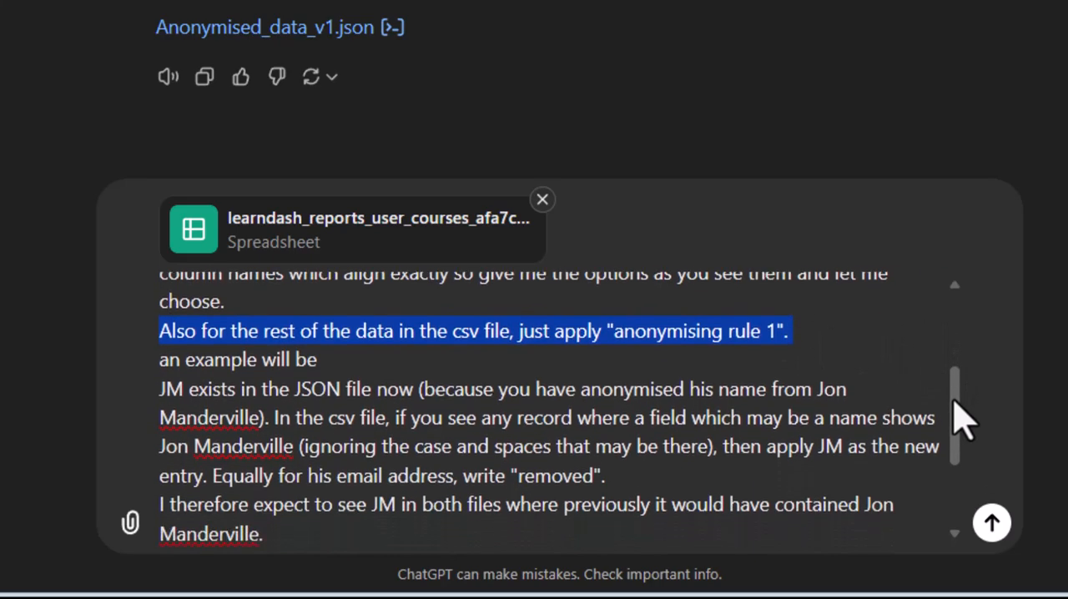
{"action": "left_click", "coordinate": [188, 367]}
{"action": "left_click_drag", "start_coordinate": [187, 367], "coordinate": [317, 361]}
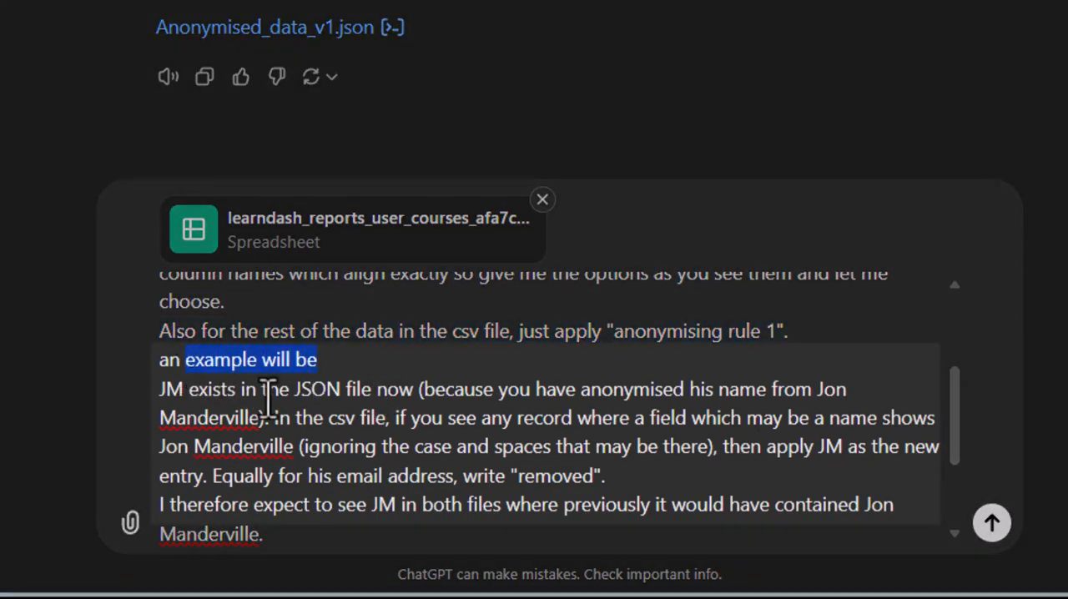
{"action": "left_click", "coordinate": [192, 393]}
{"action": "left_click_drag", "start_coordinate": [160, 389], "coordinate": [415, 388]}
{"action": "left_click_drag", "start_coordinate": [286, 417], "coordinate": [402, 419]}
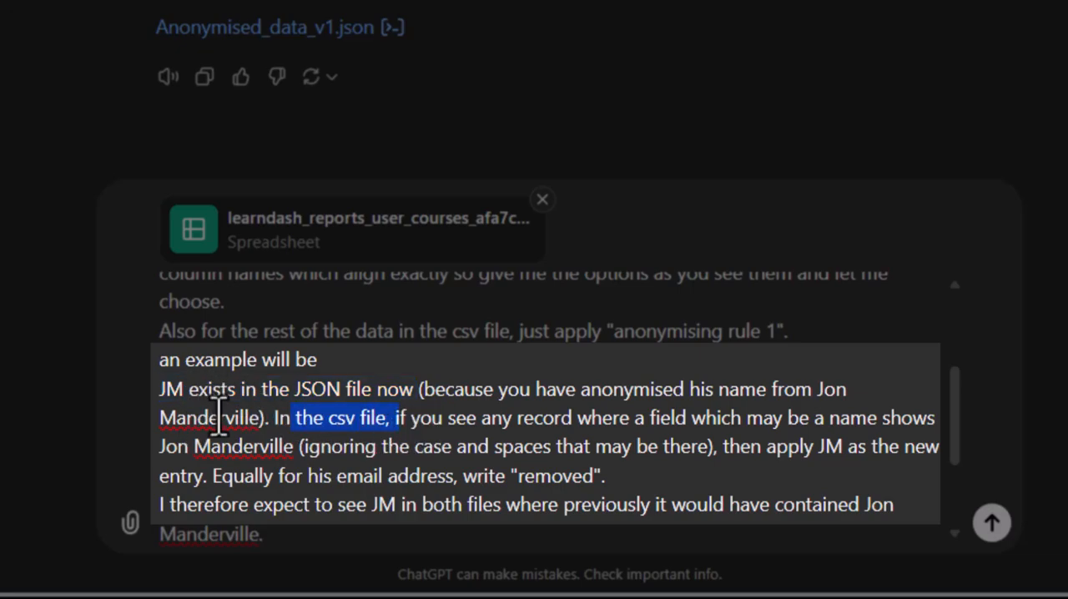
{"action": "left_click", "coordinate": [456, 447]}
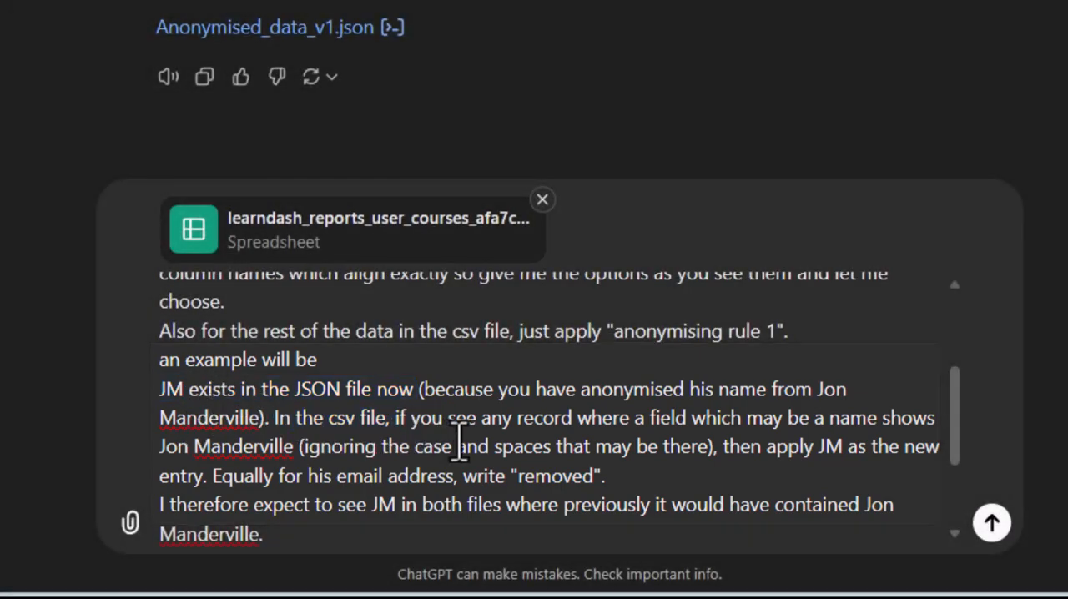
Recheck the column-options instruction and the closing request for questions and a plan summary, and send the prompt.
{"action": "left_click_drag", "start_coordinate": [955, 391], "coordinate": [934, 346]}
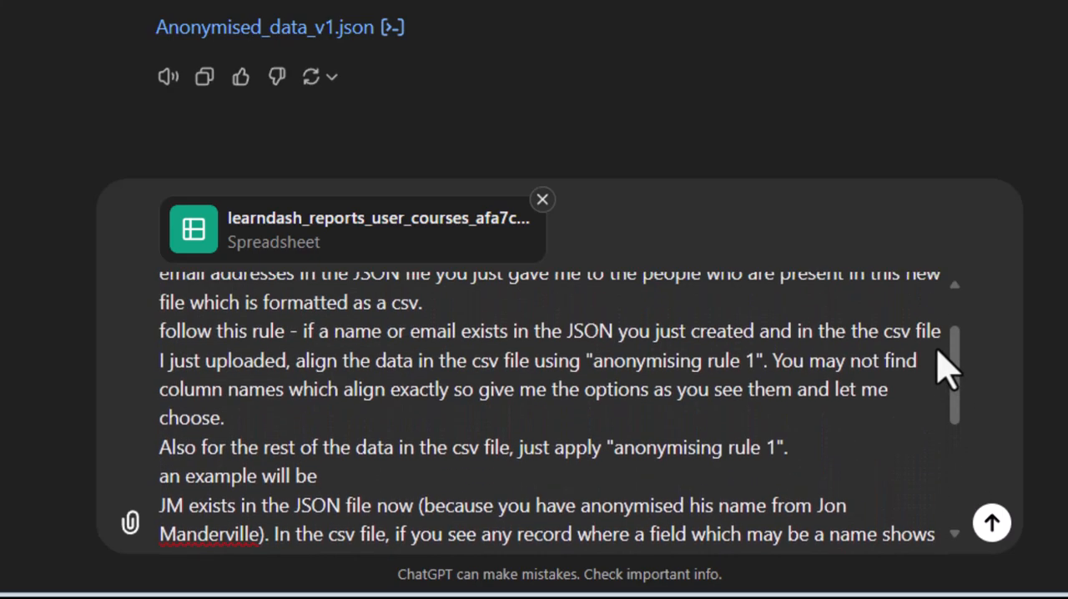
{"action": "left_click_drag", "start_coordinate": [772, 361], "coordinate": [777, 410]}
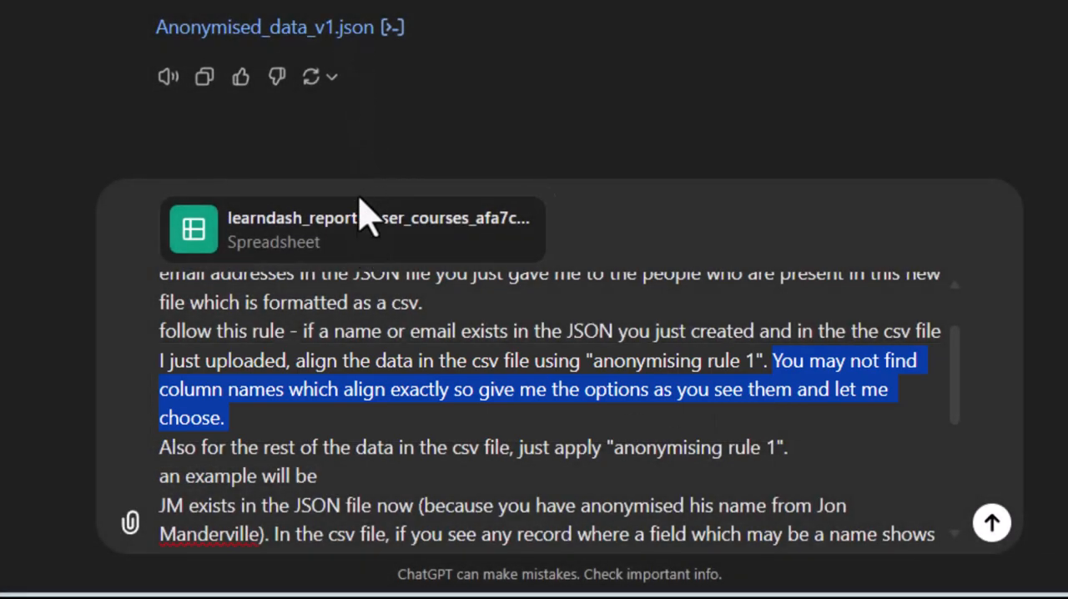
{"action": "scroll", "coordinate": [959, 384], "scroll_direction": "down", "scroll_amount": 2}
{"action": "left_click_drag", "start_coordinate": [968, 386], "coordinate": [954, 489]}
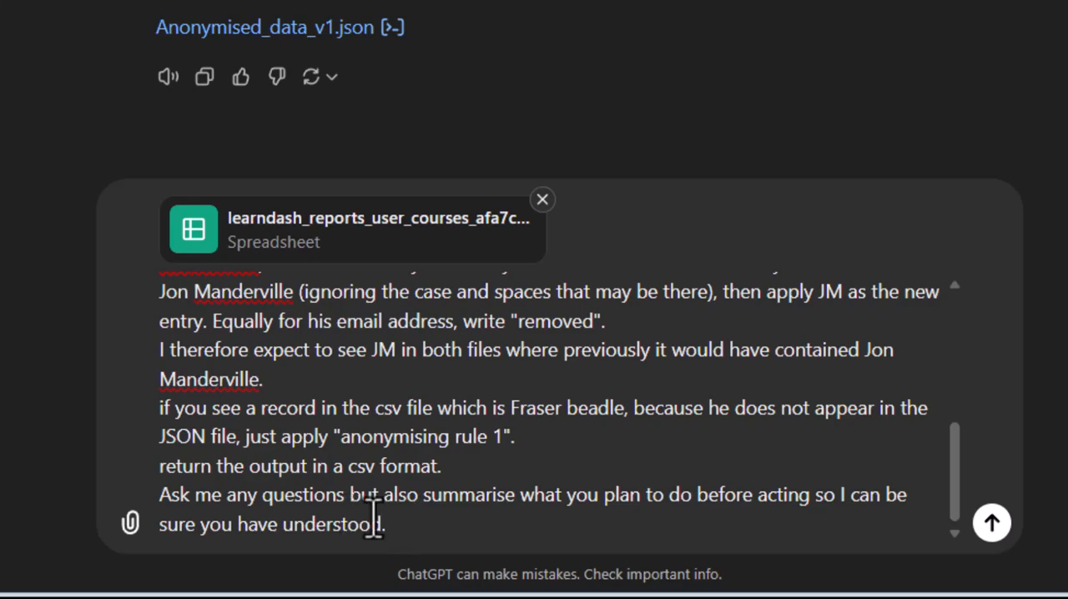
{"action": "left_click_drag", "start_coordinate": [388, 524], "coordinate": [158, 501]}
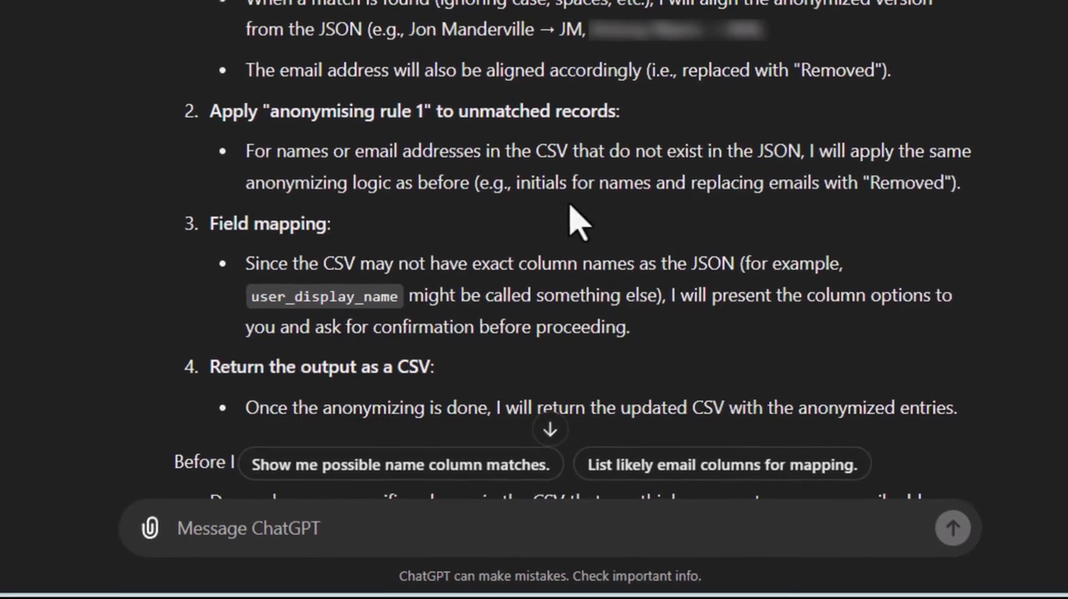
Read the proposed anonymising plan and its questions, and reply with "yes".
{"action": "scroll", "coordinate": [556, 158], "scroll_direction": "down", "scroll_amount": 2}
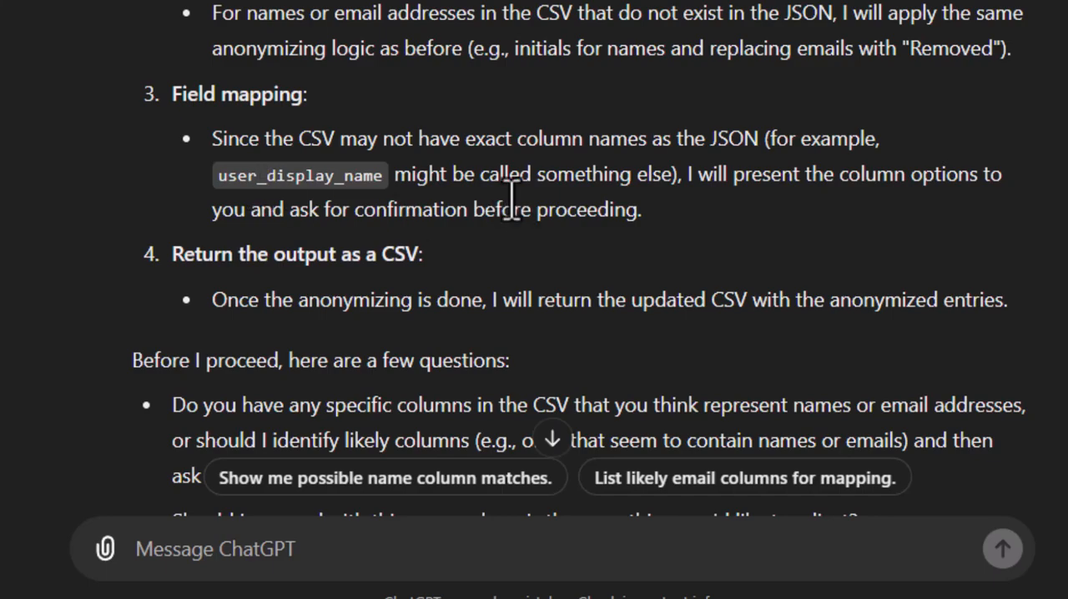
{"action": "scroll", "coordinate": [513, 196], "scroll_direction": "down", "scroll_amount": 3}
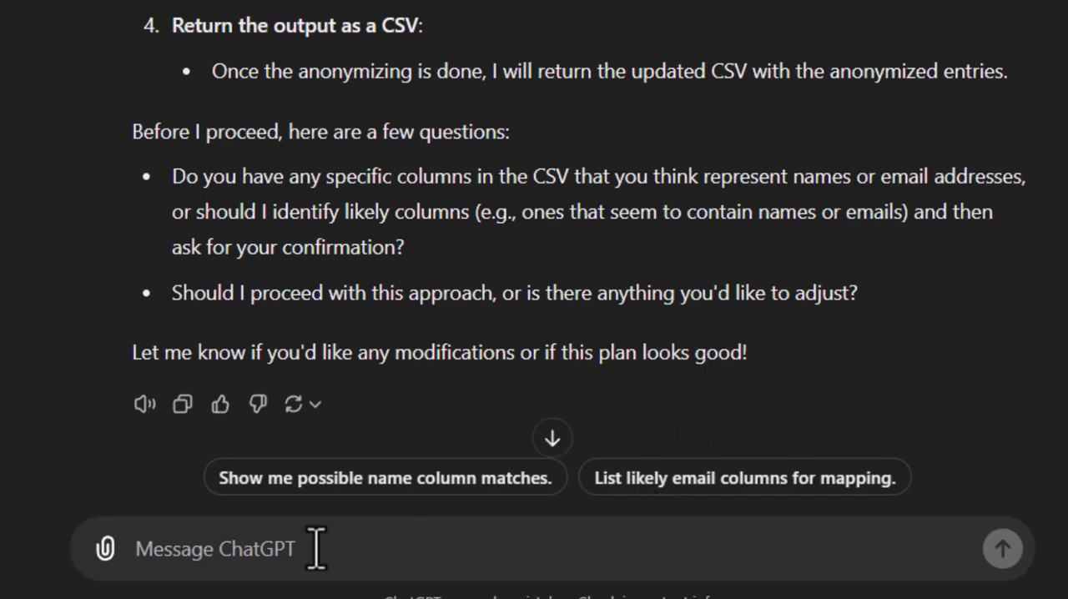
{"action": "type", "text": "yes"}
{"action": "key", "text": "Return"}
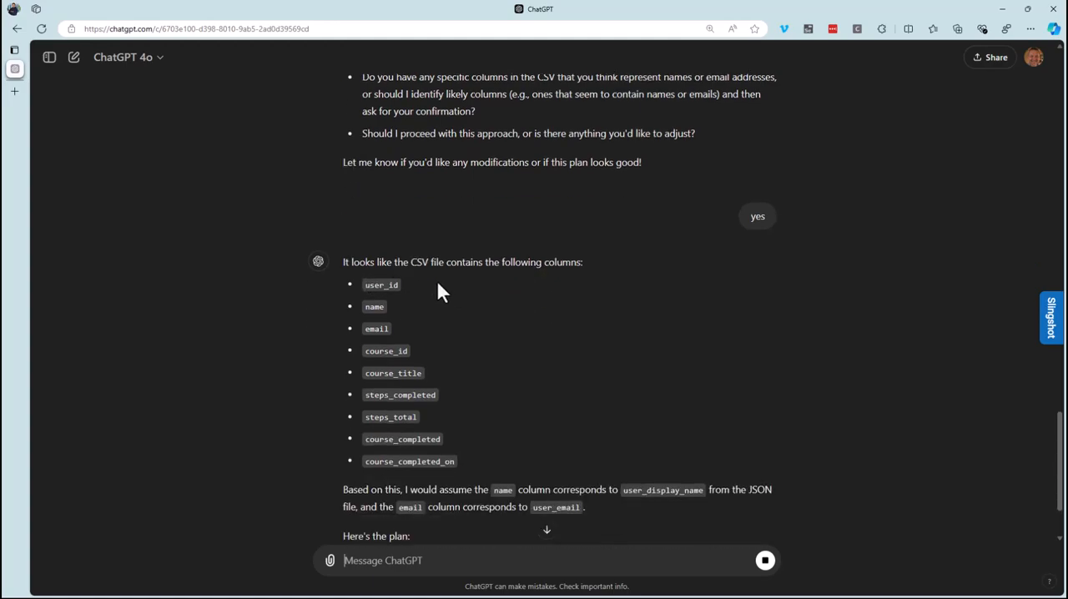
Read the proposed name and email column mapping and reply with "sounds correct".
{"action": "scroll", "coordinate": [582, 322], "scroll_direction": "down", "scroll_amount": 3}
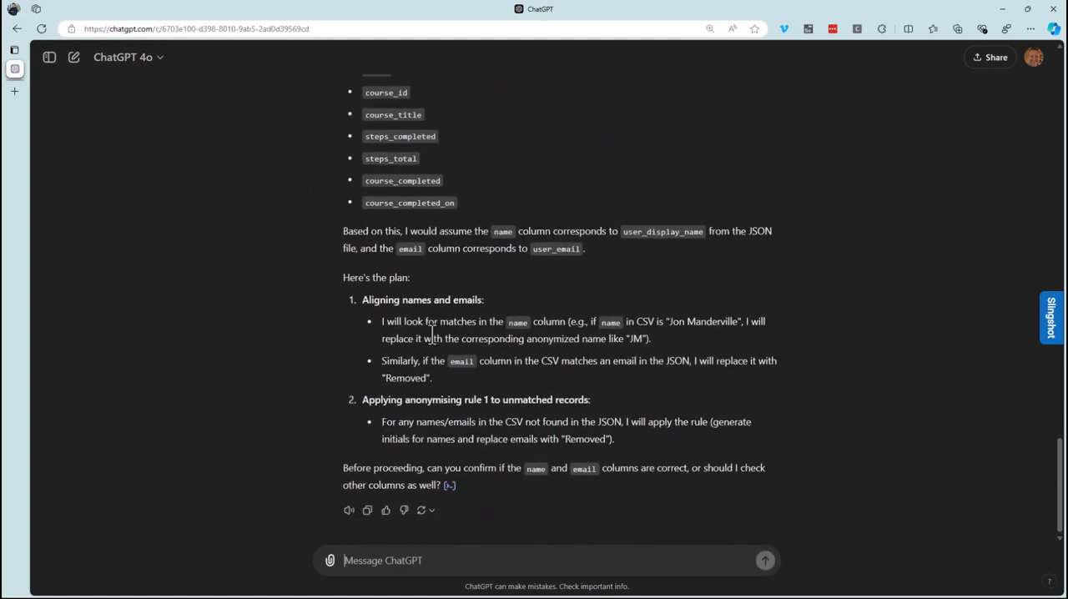
{"action": "type", "text": "sounds correct"}
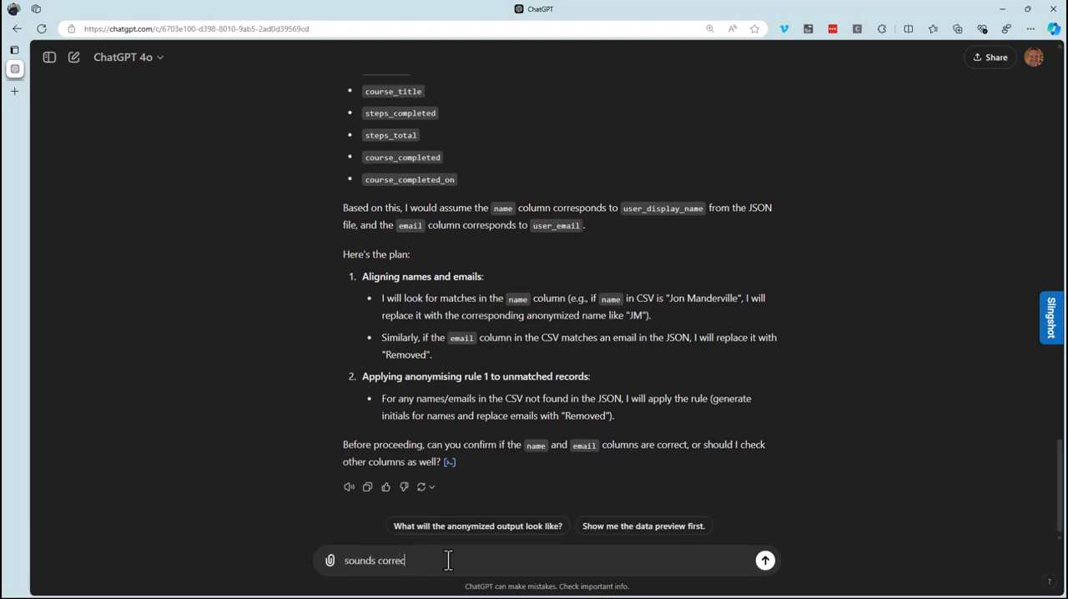
{"action": "key", "text": "Return"}
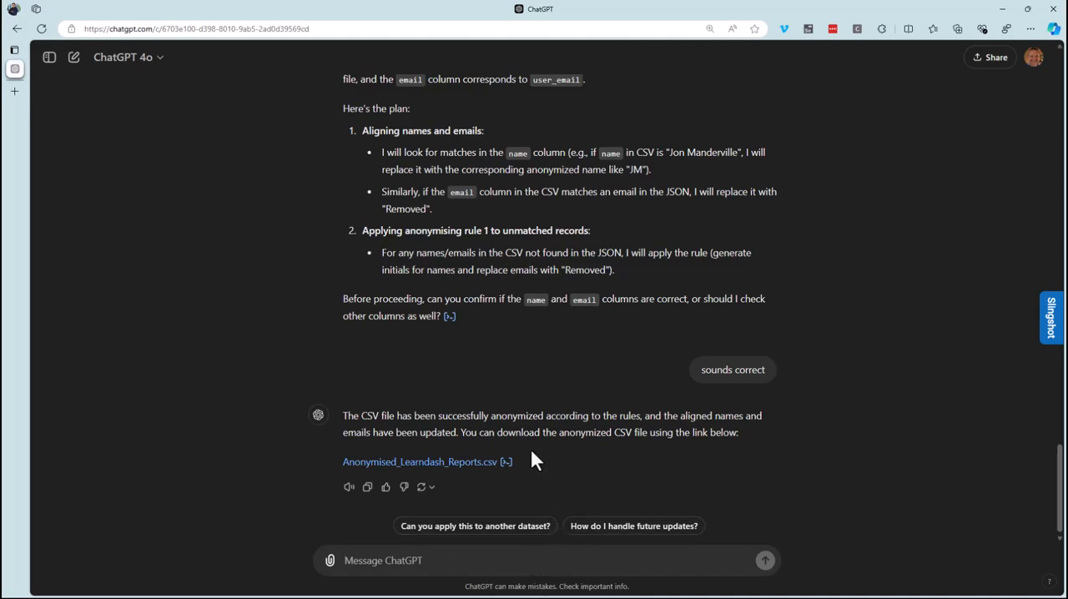
Download Anonymised_Learndash_Reports.csv and look through its name and email columns in Excel.
{"action": "left_click", "coordinate": [479, 469]}
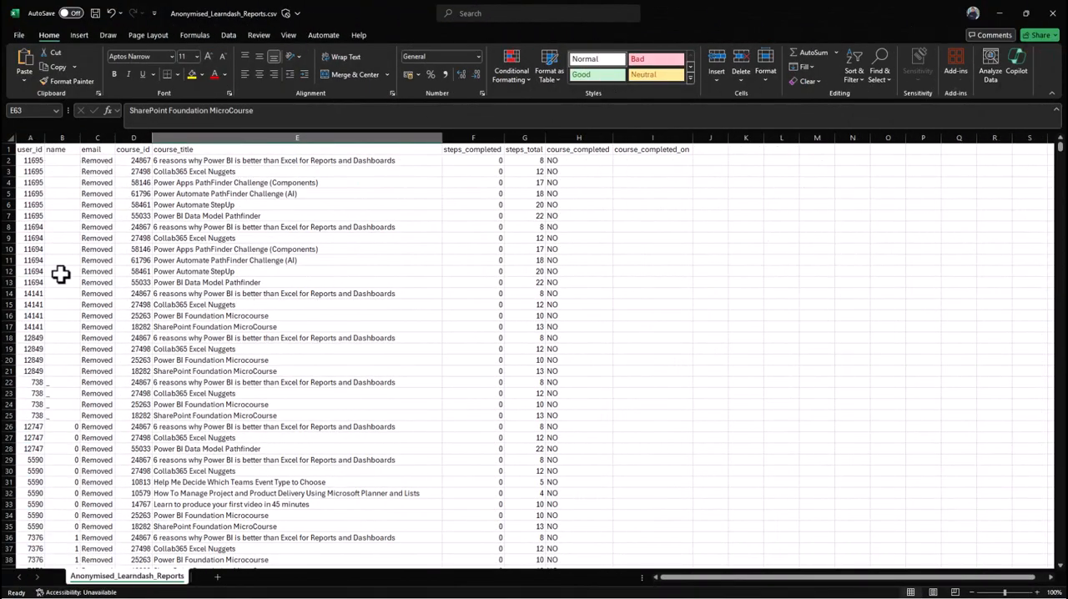
{"action": "scroll", "coordinate": [61, 430], "scroll_direction": "down", "scroll_amount": 12}
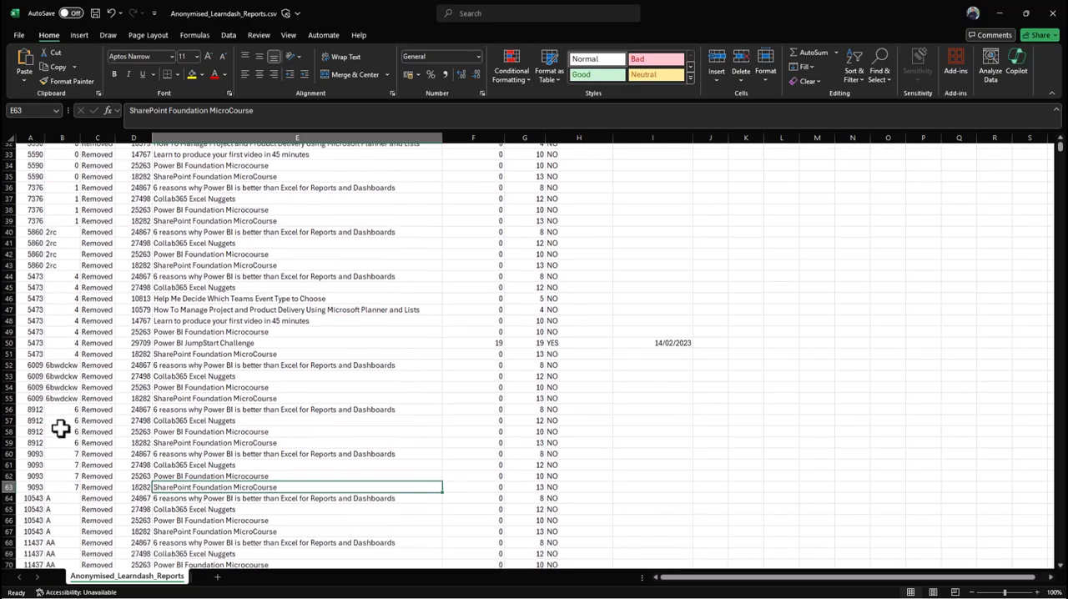
{"action": "scroll", "coordinate": [60, 424], "scroll_direction": "down", "scroll_amount": 4}
{"action": "scroll", "coordinate": [60, 422], "scroll_direction": "up", "scroll_amount": 16}
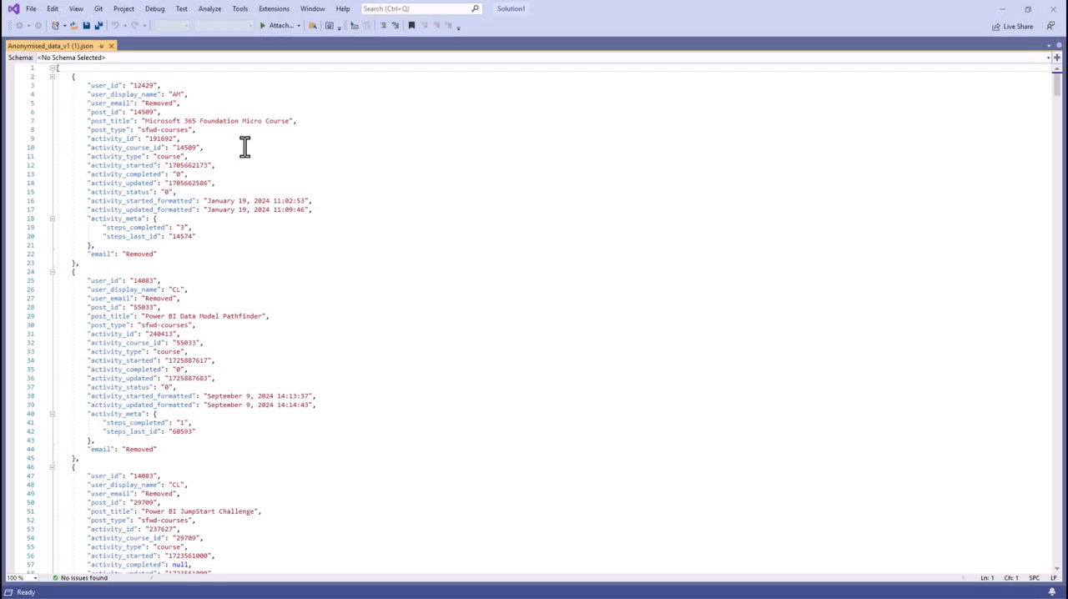
Switch to Visual Studio and find the first record's user_id in Anonymised_data_v1 (1).json for comparison with the csv.
{"action": "left_click", "coordinate": [133, 85]}
{"action": "left_click_drag", "start_coordinate": [134, 84], "coordinate": [154, 84]}
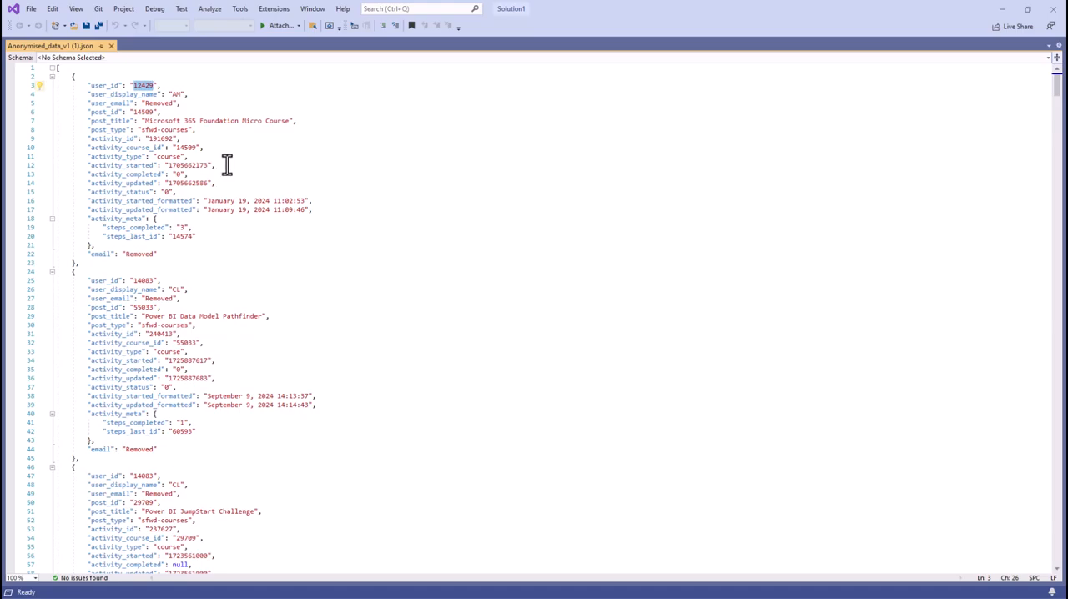
{"action": "left_click", "coordinate": [1002, 9]}
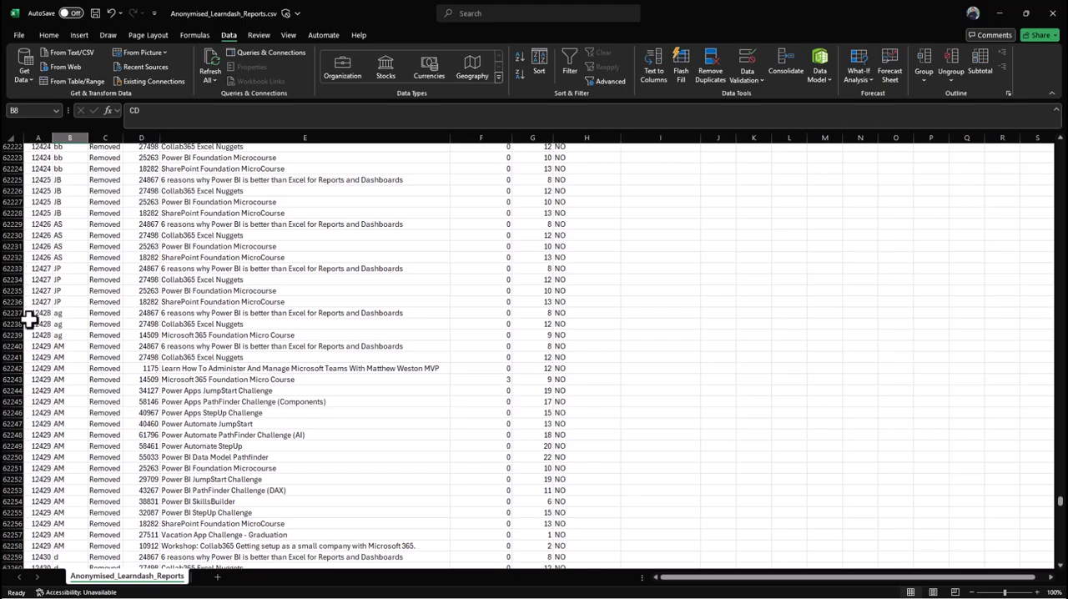
Compare the AM rows with the JSON record and inspect the JB rows' name and email values in Anonymised_Learndash_Reports.csv.
{"action": "left_click_drag", "start_coordinate": [29, 345], "coordinate": [62, 548]}
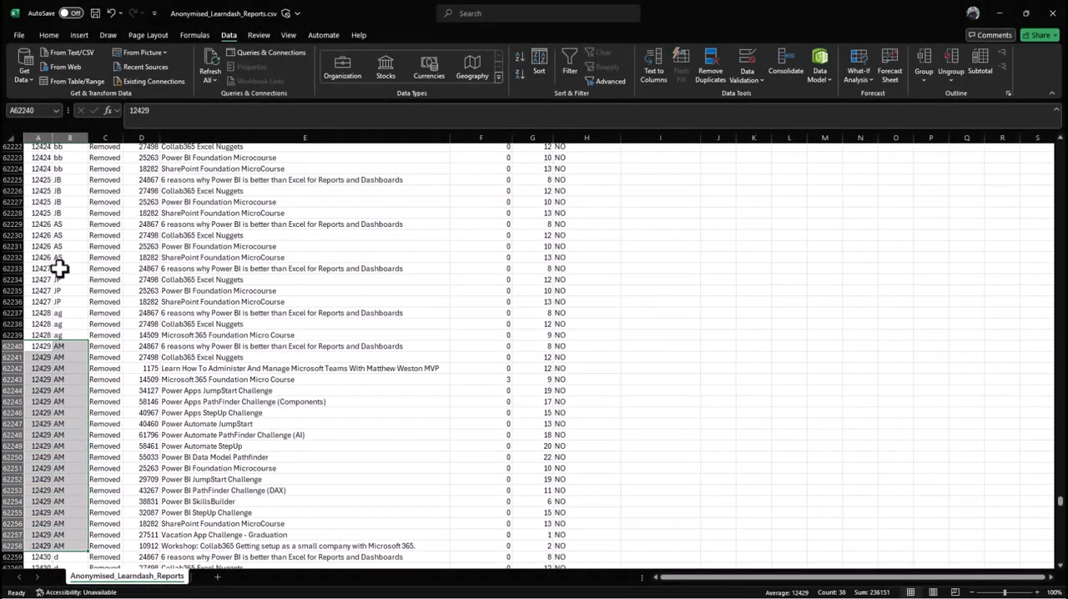
{"action": "left_click_drag", "start_coordinate": [46, 191], "coordinate": [98, 213]}
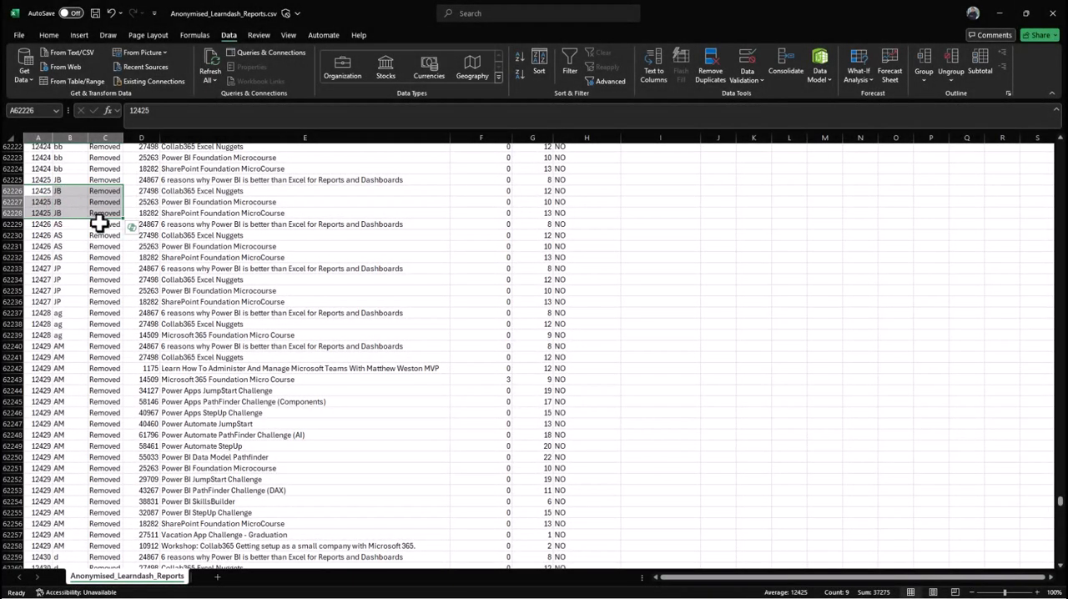
{"action": "left_click", "coordinate": [300, 283]}
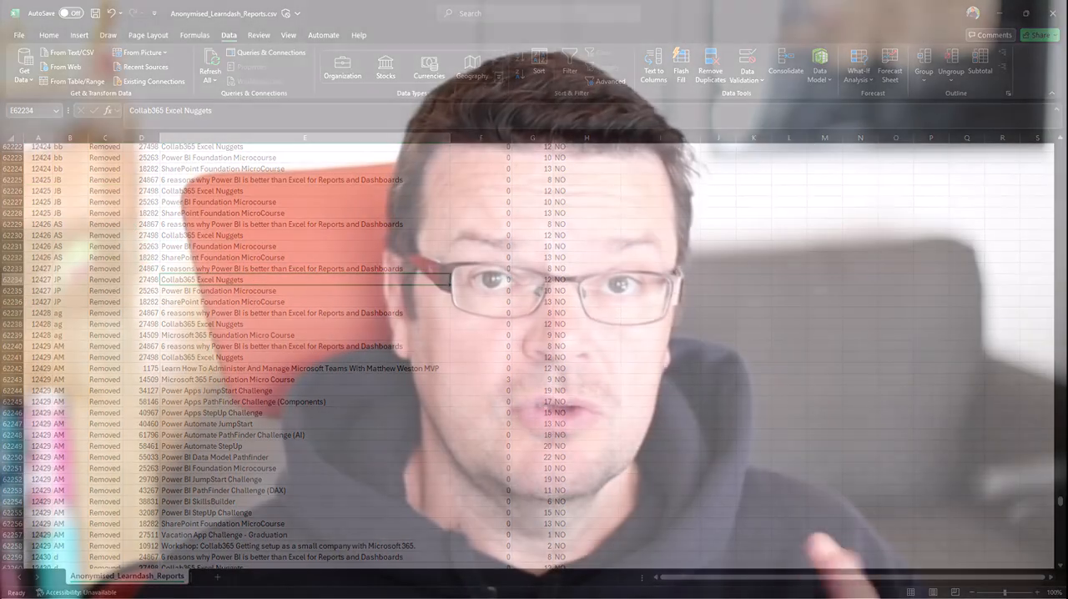
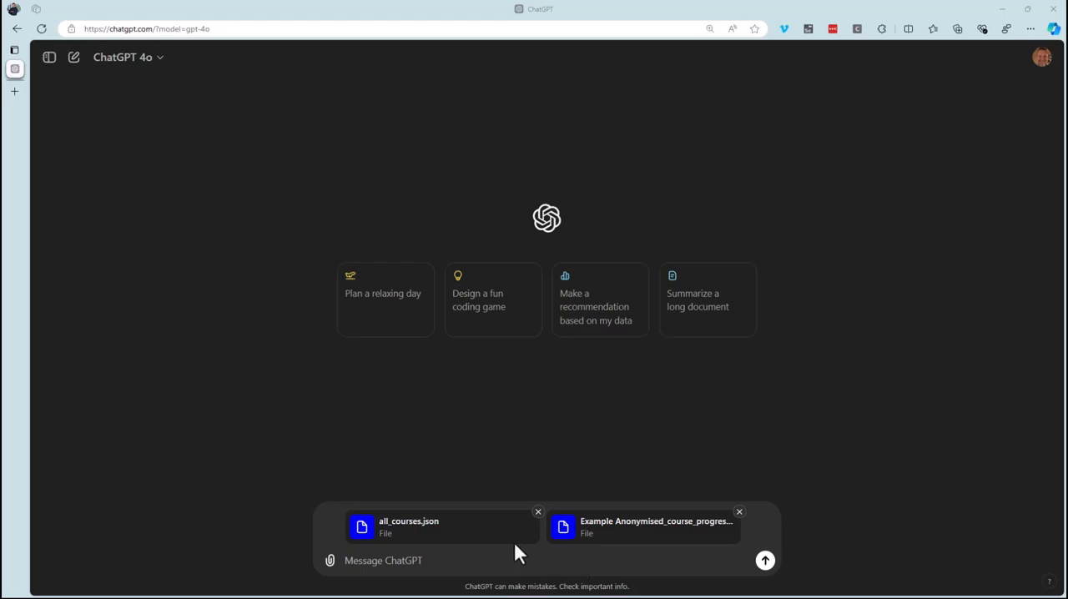
Ask ChatGPT to describe the relationship between the two attached JSON files and call out errors where course steps are not aligned.
{"action": "left_click", "coordinate": [497, 565]}
{"action": "type", "text": "what is the relationship between these 2 files? can you describe  that to n"}
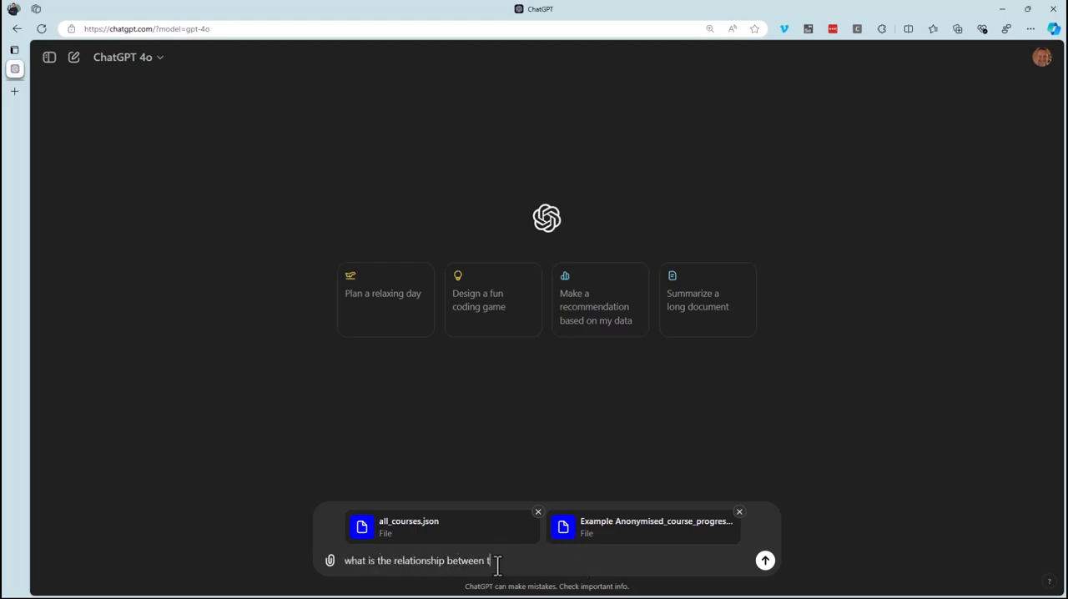
{"action": "type", "text": "e?"}
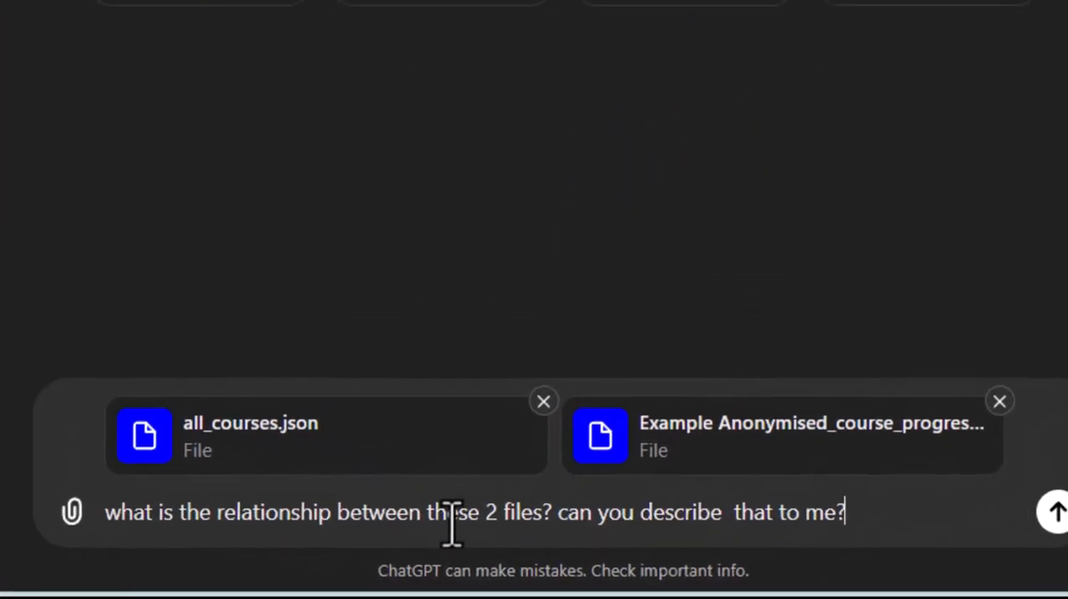
{"action": "key", "text": "Return"}
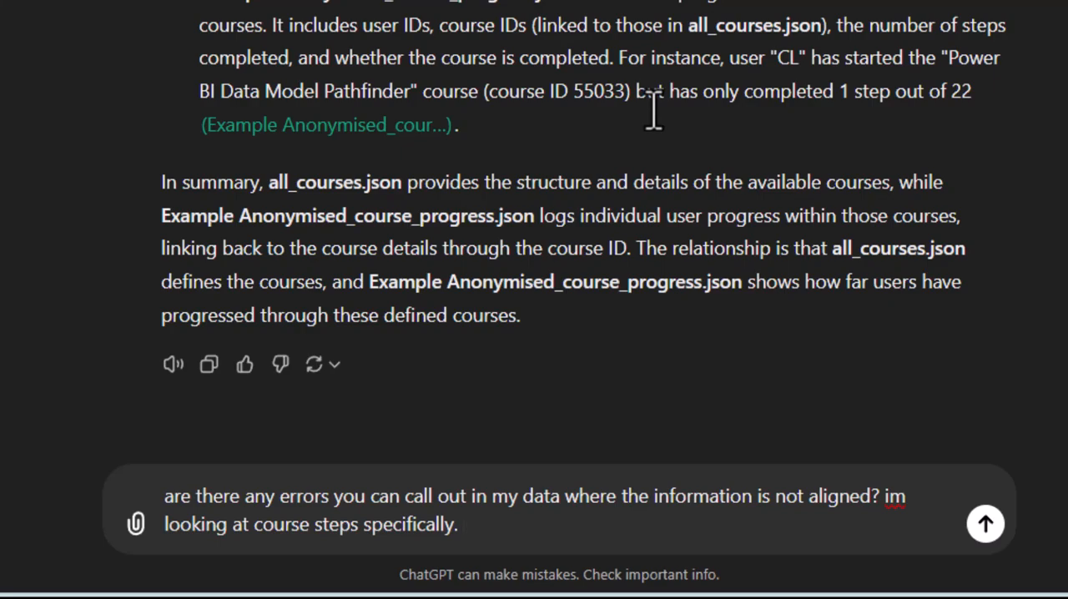
{"action": "key", "text": "Return"}
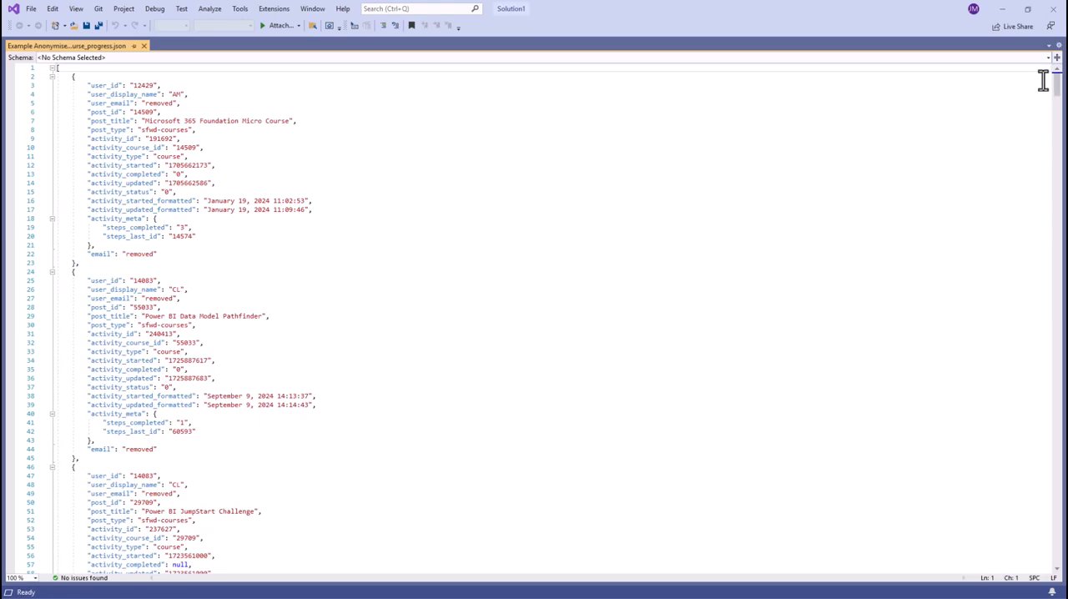
Switch to Visual Studio and search Example Anonymised_course_progress.json for the value "30" to check the reported step count.
{"action": "left_click_drag", "start_coordinate": [1059, 84], "coordinate": [1058, 96]}
{"action": "scroll", "coordinate": [1058, 96], "scroll_direction": "down", "scroll_amount": 9}
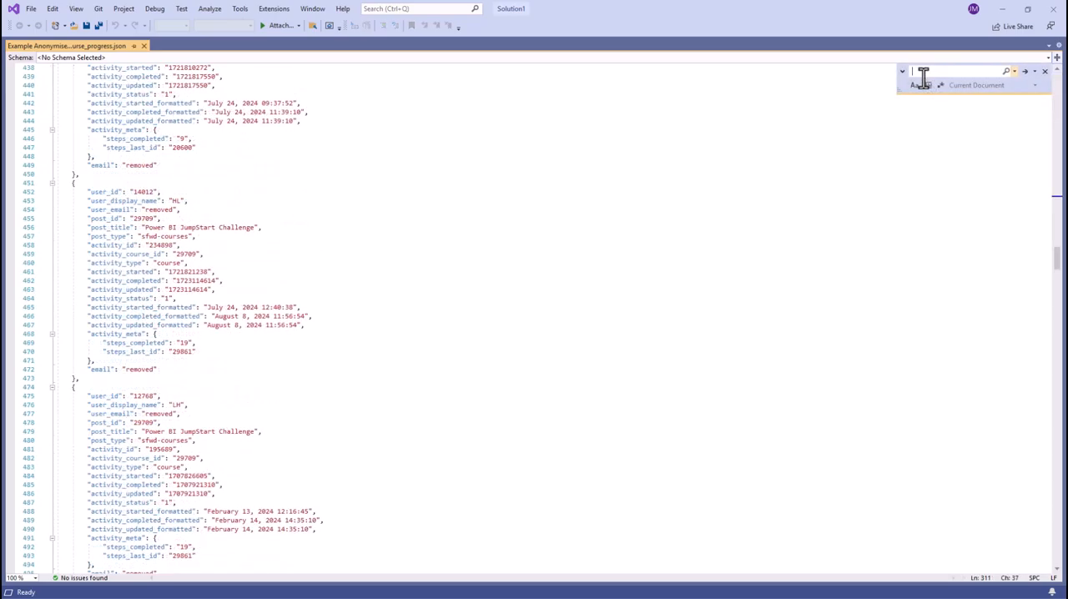
{"action": "type", "text": "20"}
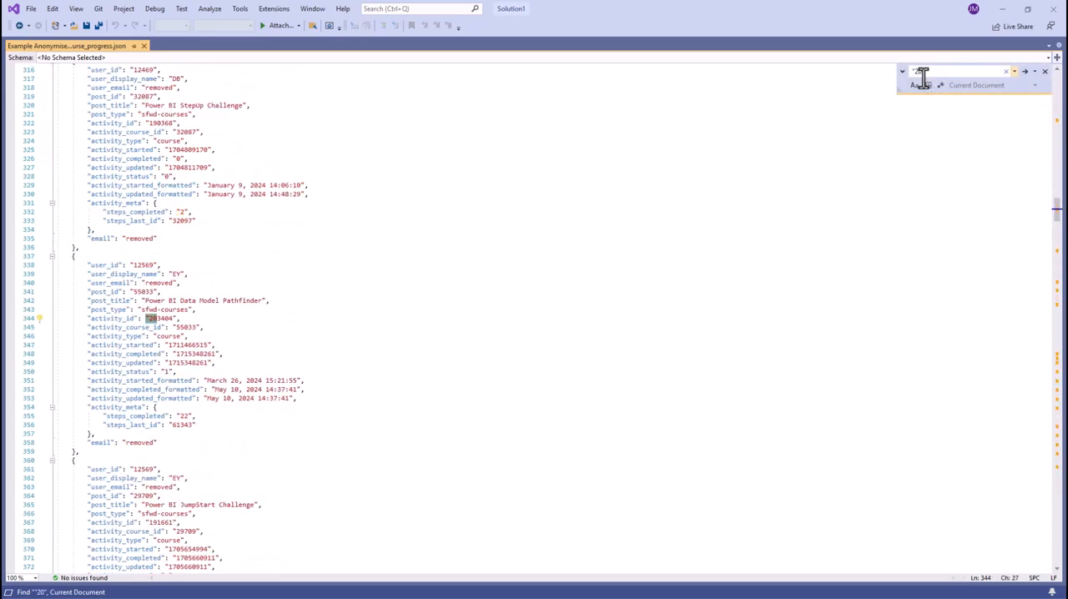
{"action": "key", "text": "BackSpace"}
{"action": "key", "text": "BackSpace"}
{"action": "type", "text": "30\""}
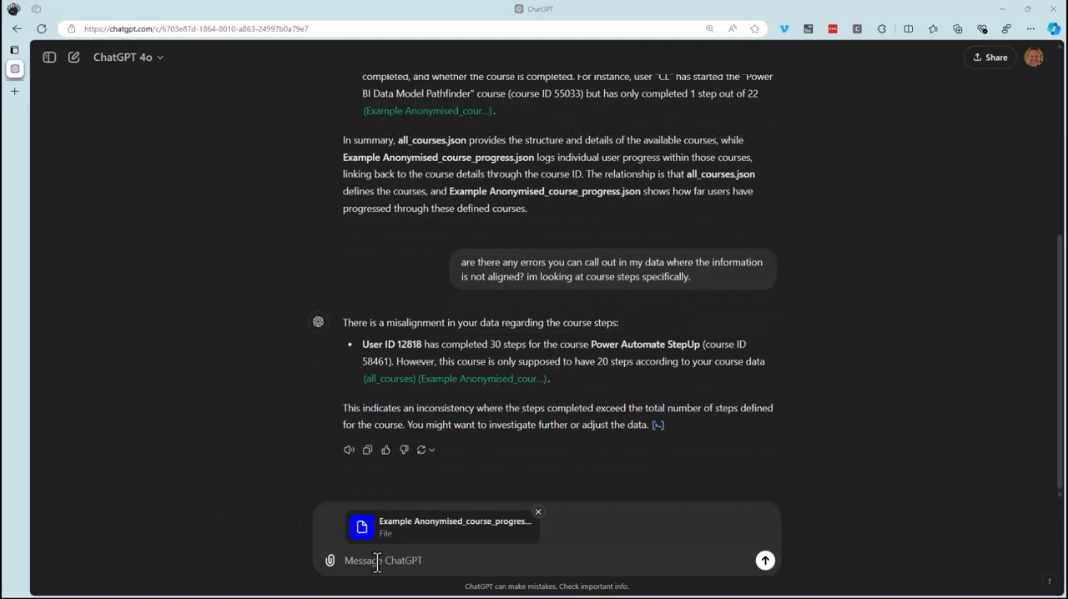
Back in ChatGPT, with the course progress file attached, ask how many people completed all courses and request completed step counts in a bar chart.
{"action": "left_click", "coordinate": [378, 562]}
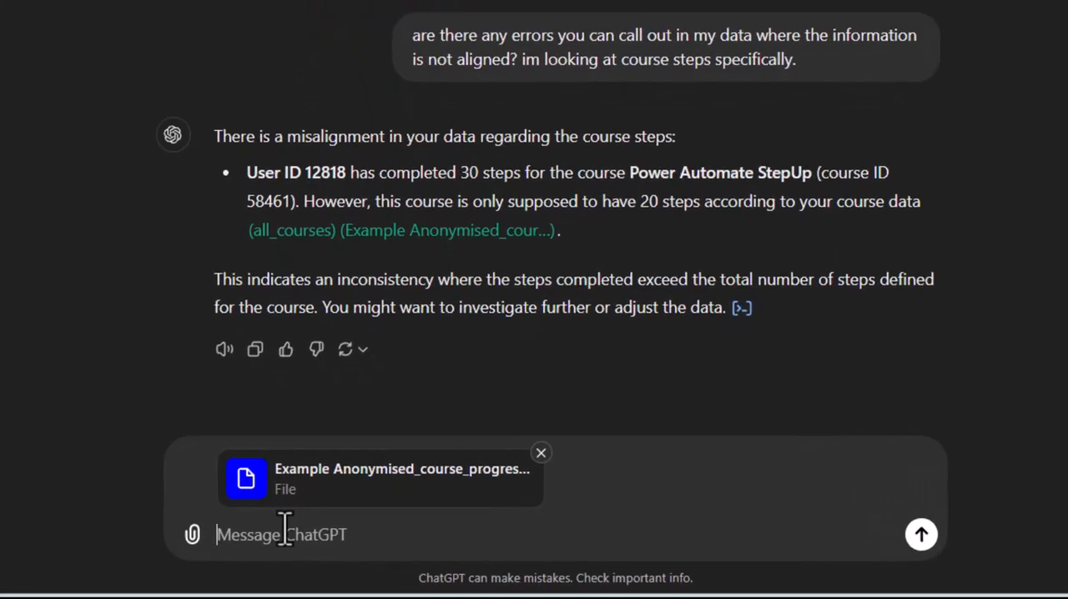
{"action": "type", "text": "how many people have completed all my courses? show me course step counts completed in a bar chat?"}
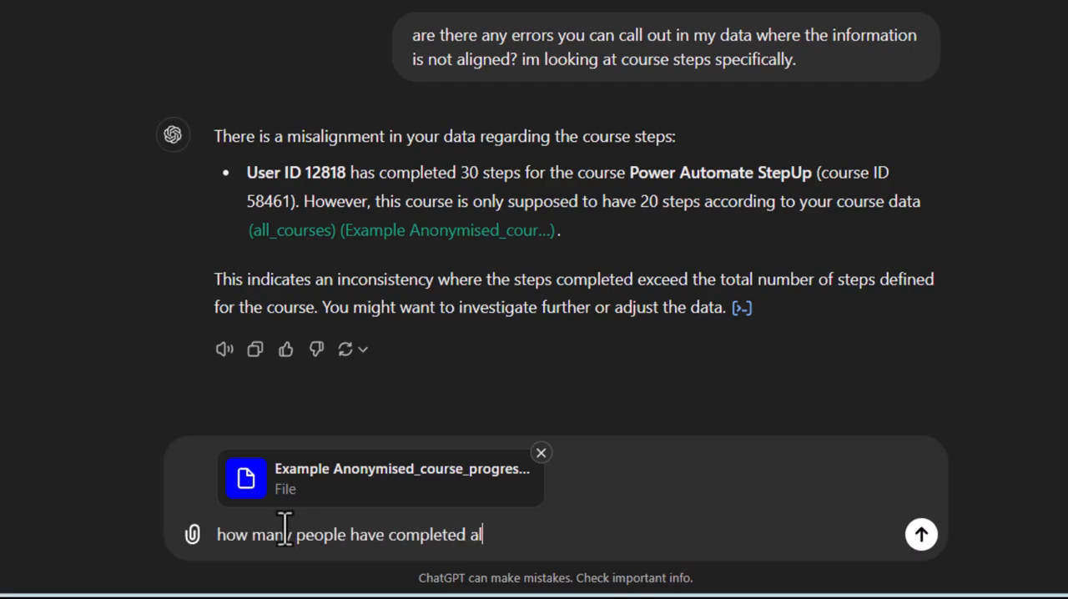
{"action": "key", "text": "Return"}
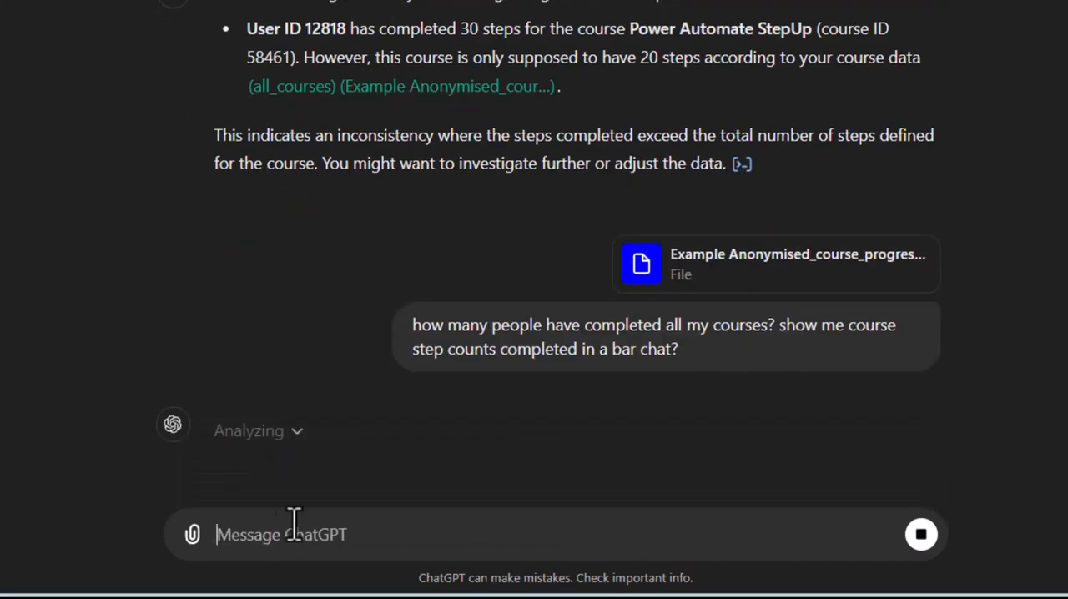
{"action": "left_click_drag", "start_coordinate": [640, 351], "coordinate": [679, 351]}
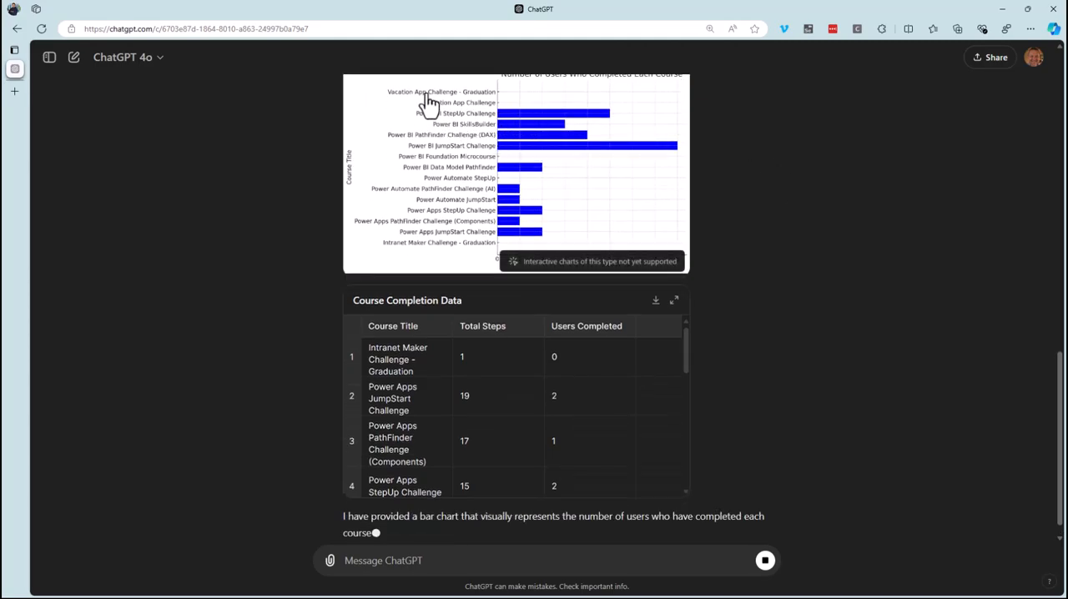
Look through the course completion chart and data table, and expand the Number Of Users Who Completed Each Course chart.
{"action": "scroll", "coordinate": [783, 284], "scroll_direction": "up", "scroll_amount": 3}
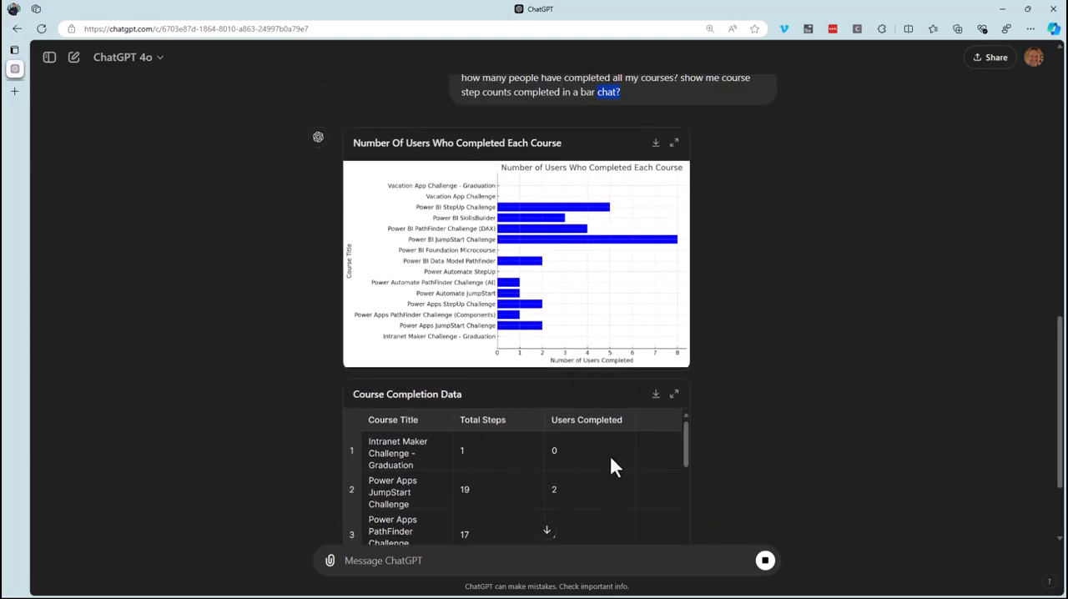
{"action": "scroll", "coordinate": [653, 450], "scroll_direction": "down", "scroll_amount": 1}
{"action": "scroll", "coordinate": [761, 430], "scroll_direction": "down", "scroll_amount": 2}
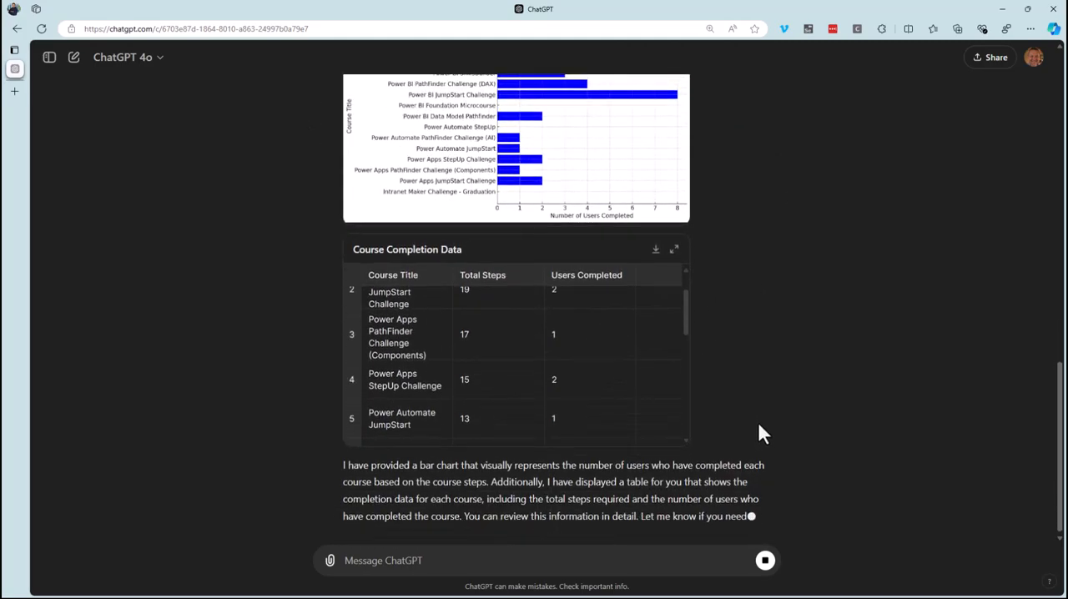
{"action": "scroll", "coordinate": [757, 420], "scroll_direction": "up", "scroll_amount": 2}
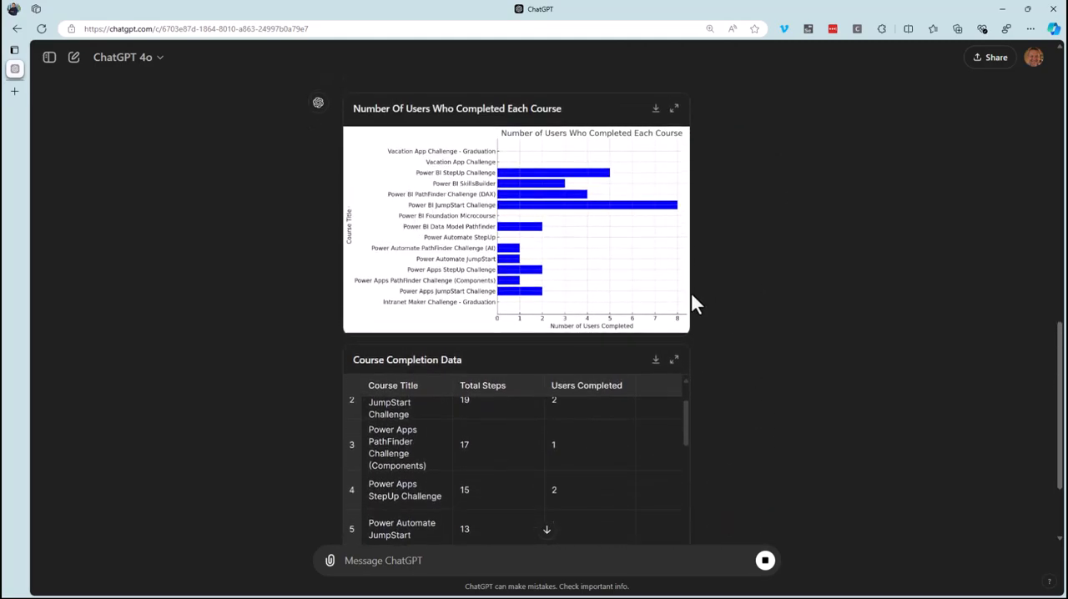
{"action": "left_click", "coordinate": [675, 109]}
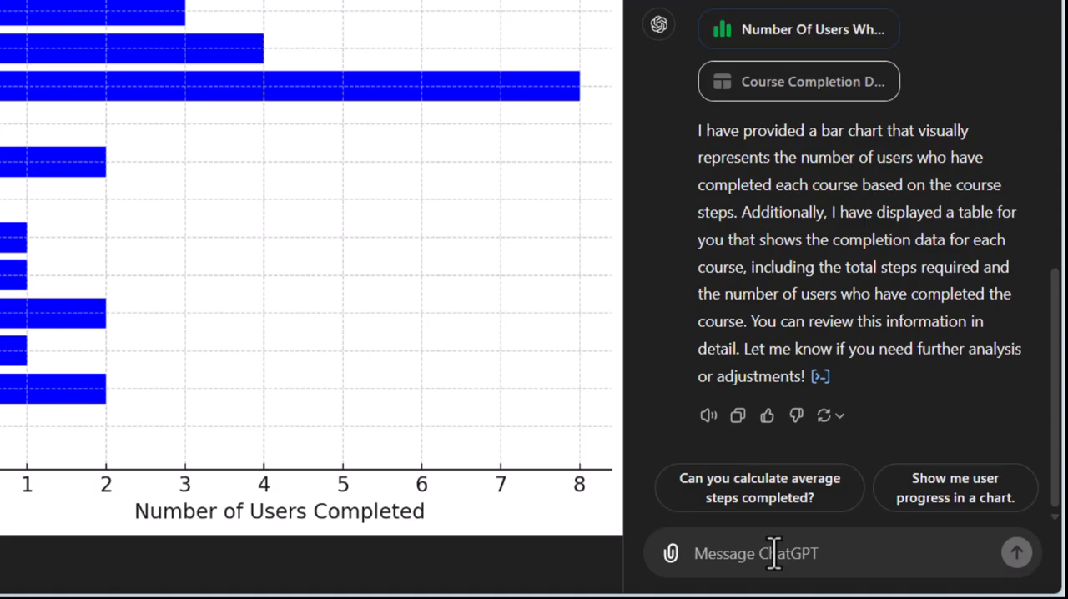
Ask what other insights it can give that are worth knowing about, and read through the reply.
{"action": "type", "text": "what of"}
{"action": "type", "text": "hers insights can you give me that I should know about?"}
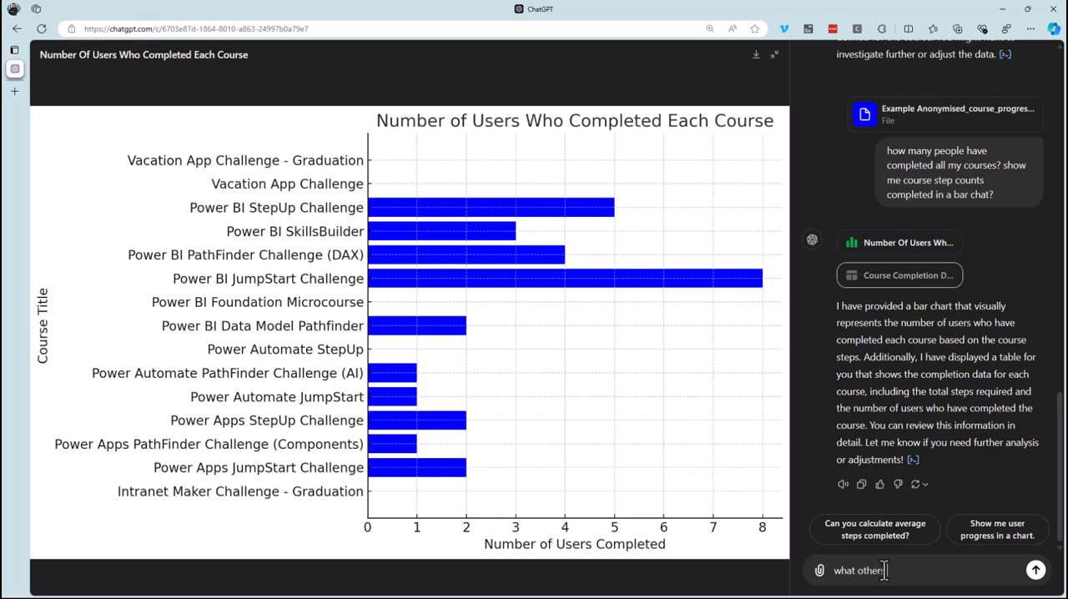
{"action": "key", "text": "Return"}
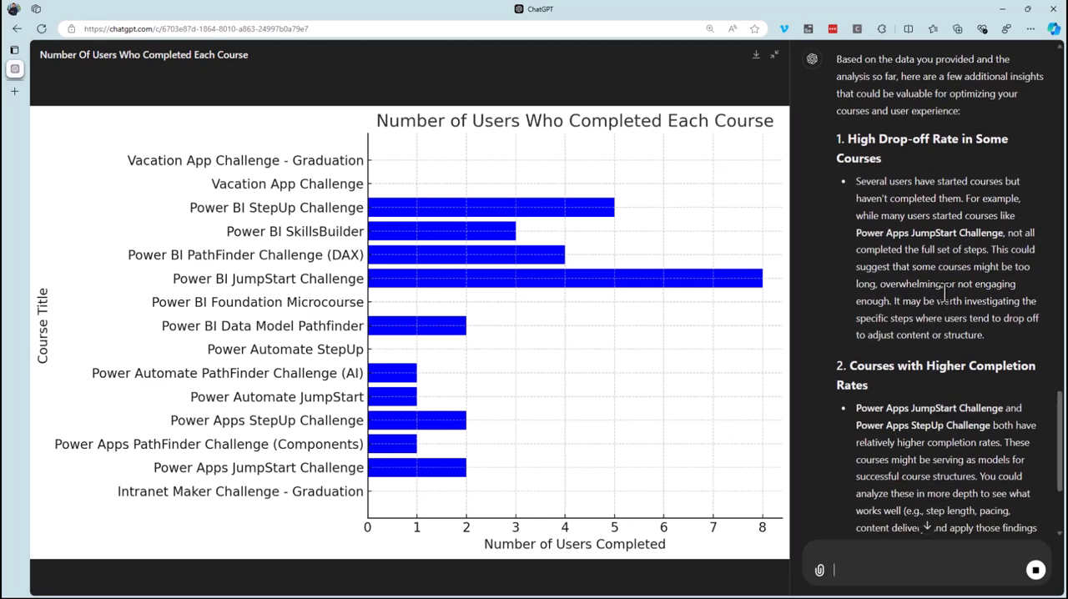
{"action": "scroll", "coordinate": [907, 359], "scroll_direction": "down", "scroll_amount": 2}
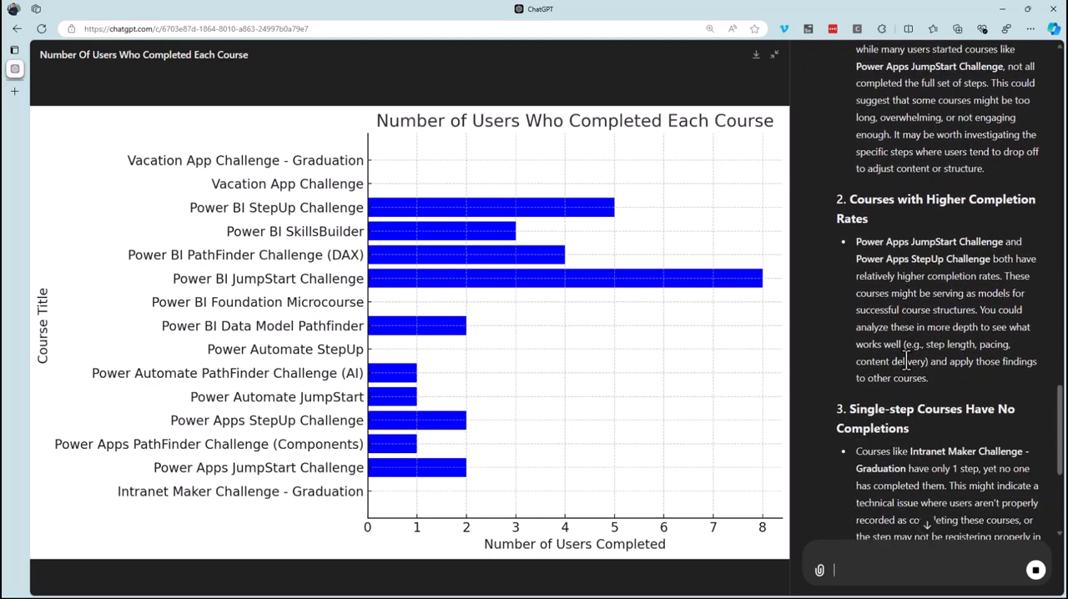